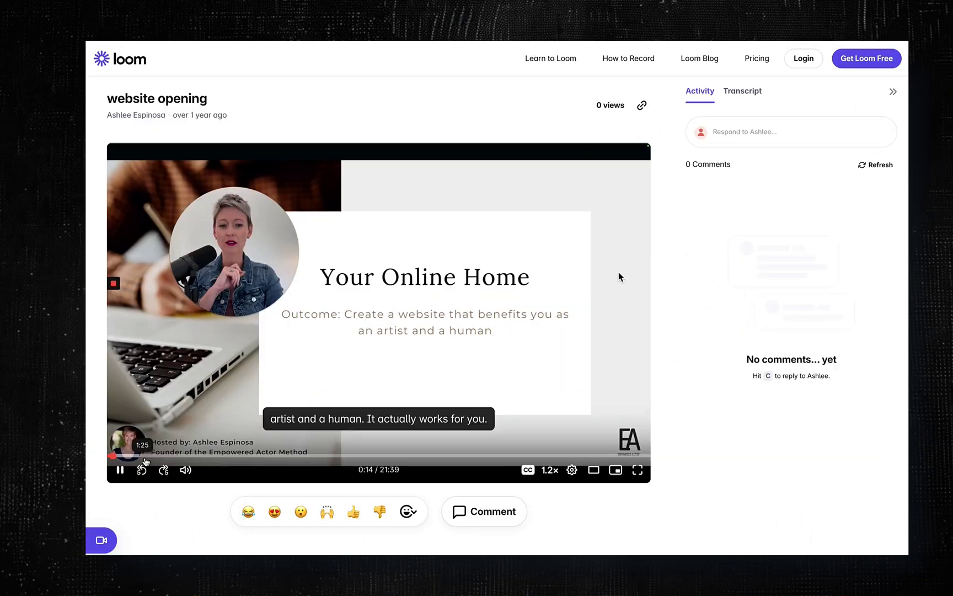
Step: Preview later moments along the timeline of the "website opening" video
drag(145, 461, 430, 458)
drag(488, 457, 621, 457)
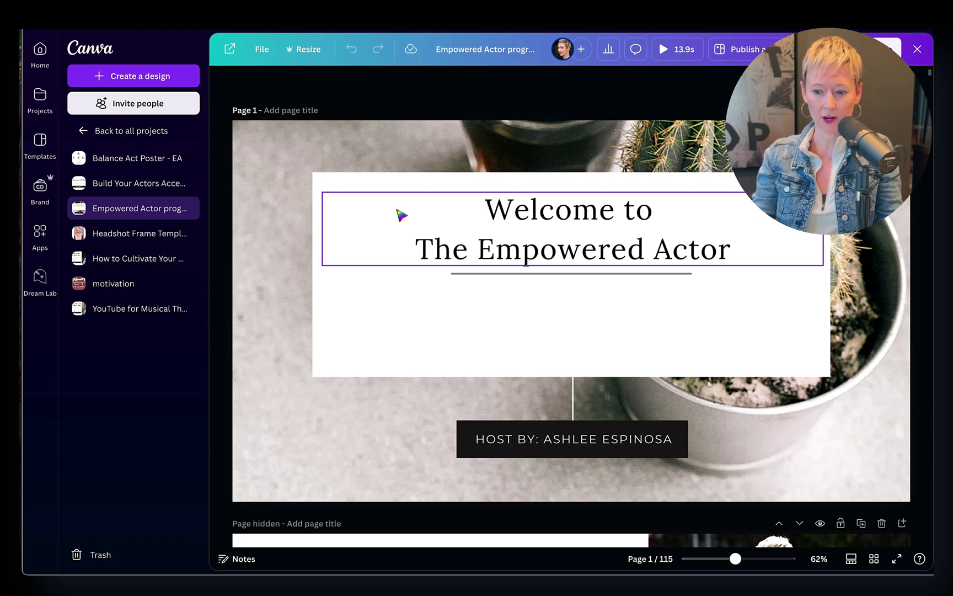
Step: Switch to Canva and look through pages 1 to 7 of the Empowered Actor program presentation
scroll(305, 366, down, 3)
scroll(304, 366, down, 3)
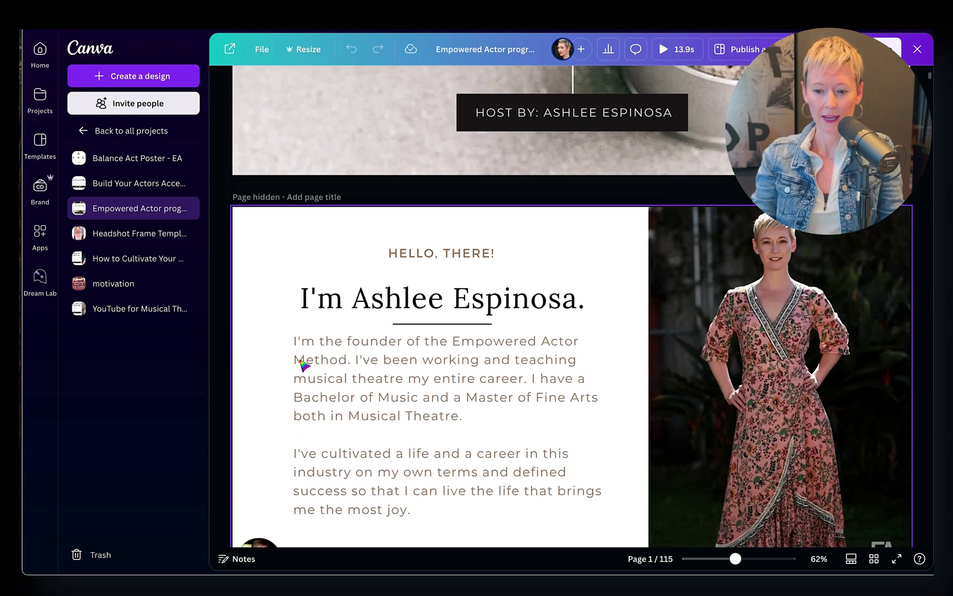
scroll(304, 366, down, 2)
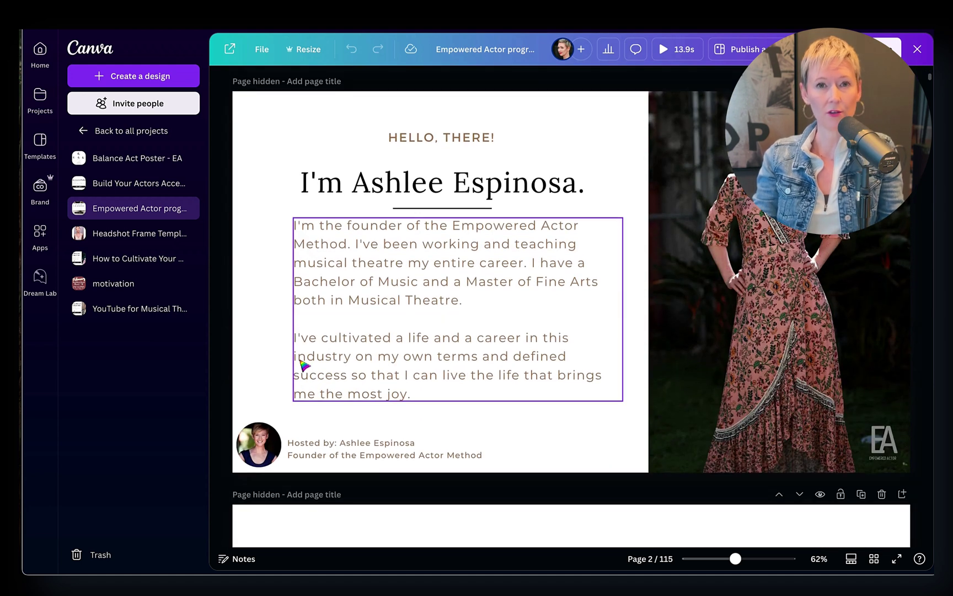
scroll(304, 365, down, 3)
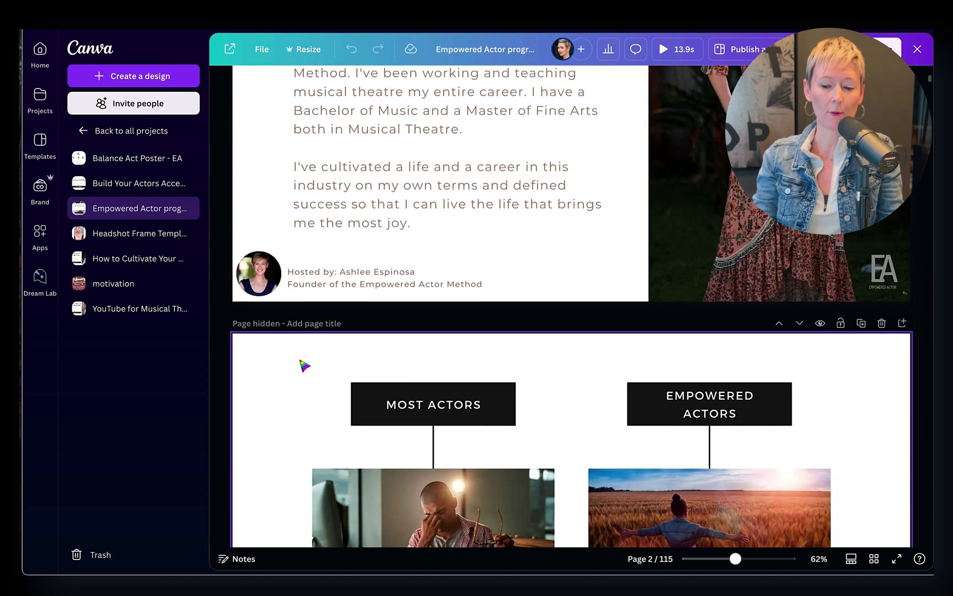
scroll(304, 366, down, 1)
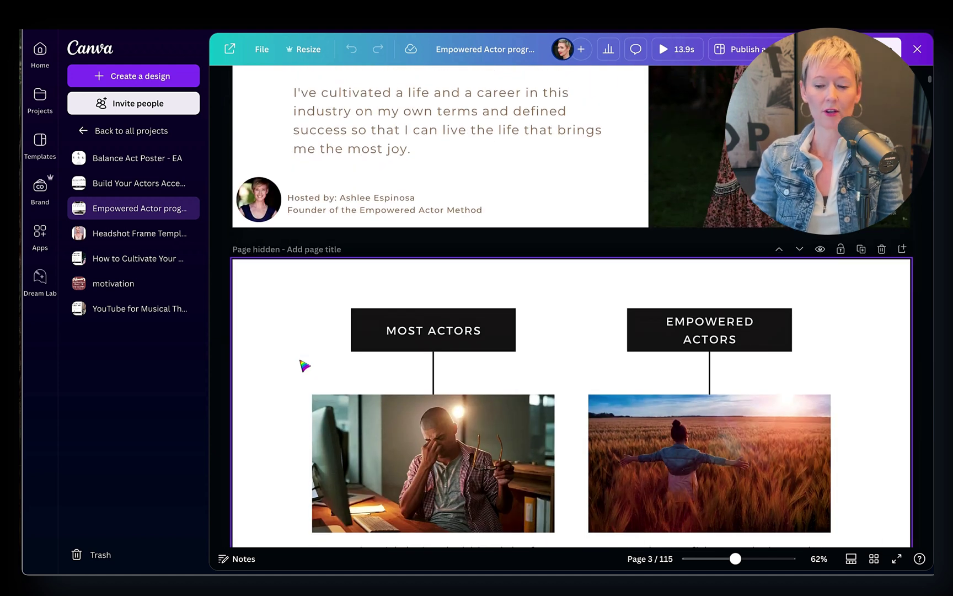
scroll(305, 366, down, 1)
scroll(305, 366, down, 1)
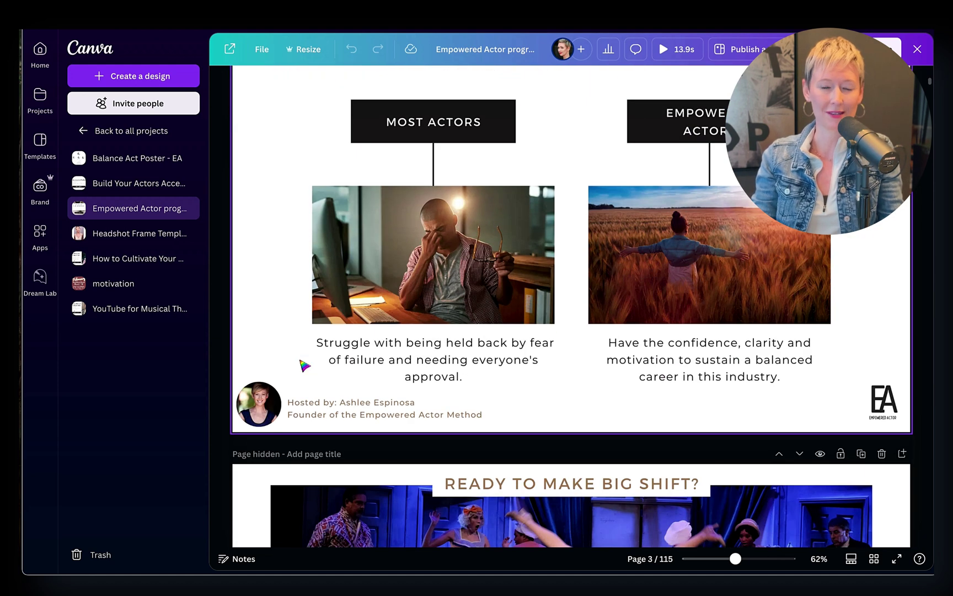
scroll(305, 366, down, 6)
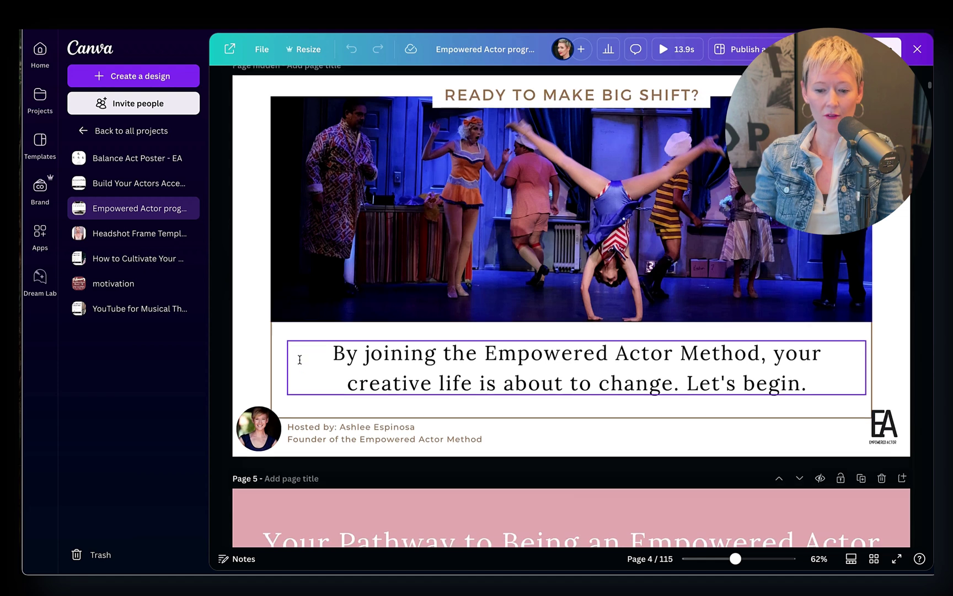
scroll(304, 366, down, 5)
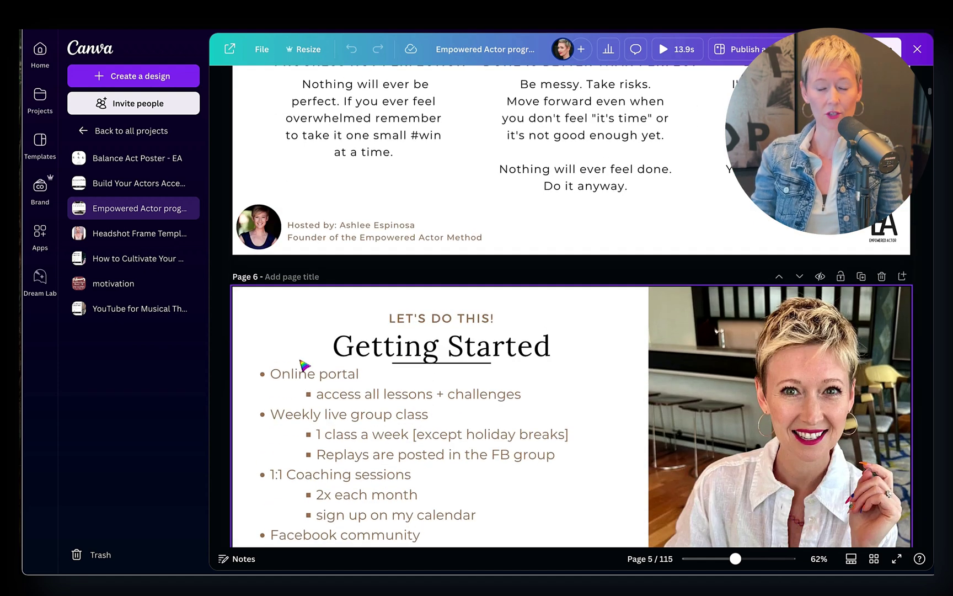
scroll(305, 365, down, 5)
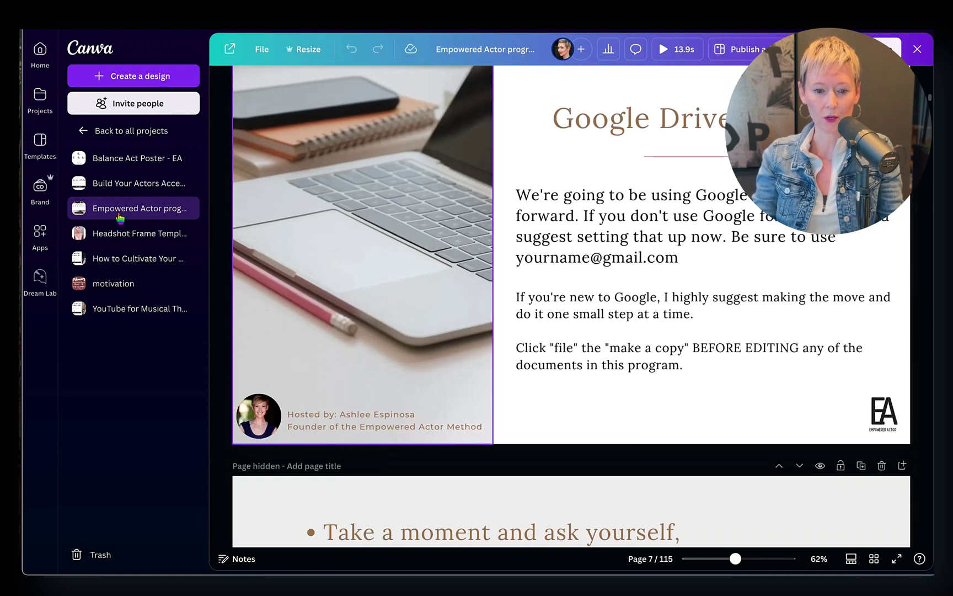
Step: Open the template library and search it for "education presentation"
click(39, 144)
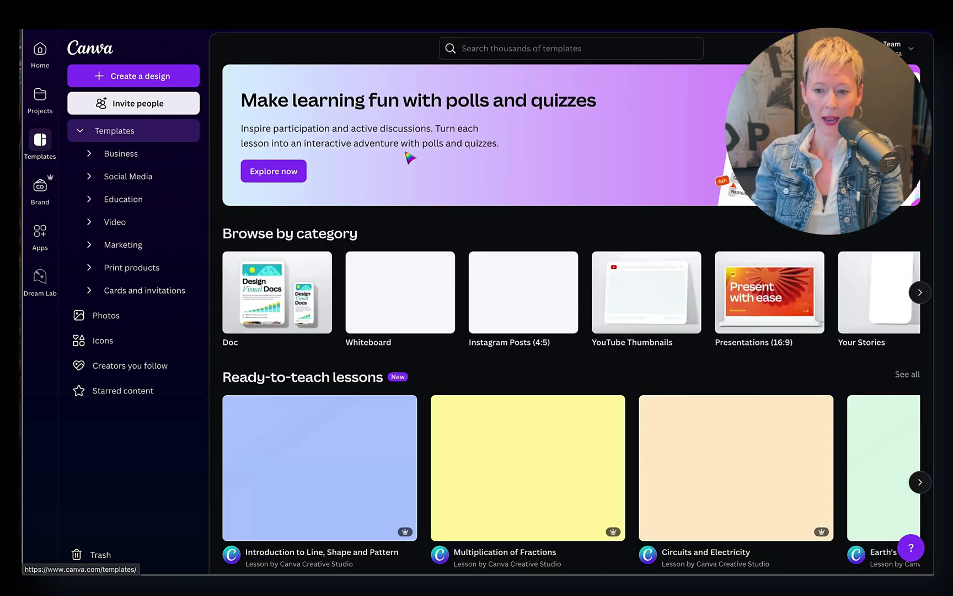
click(539, 49)
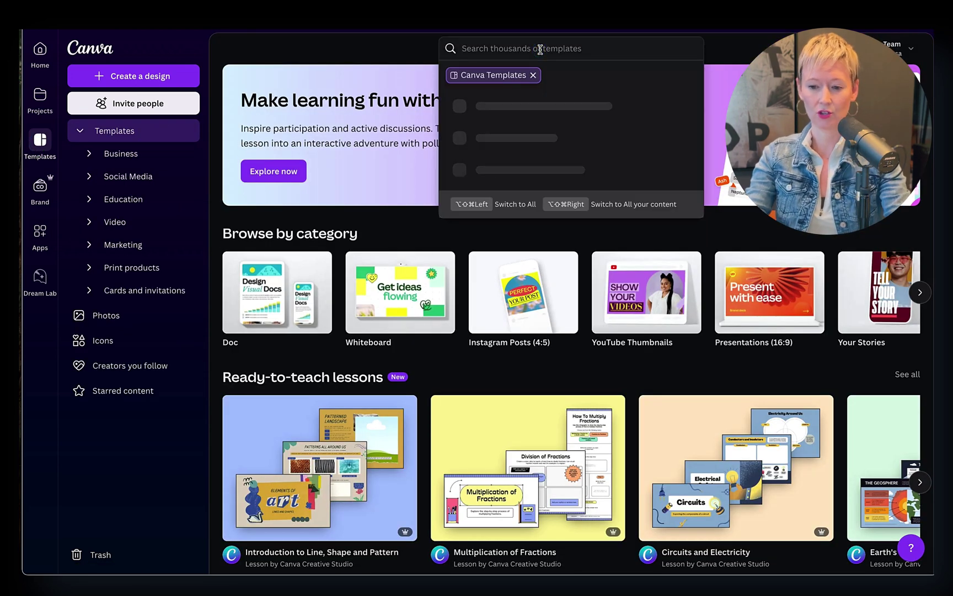
text(presentation)
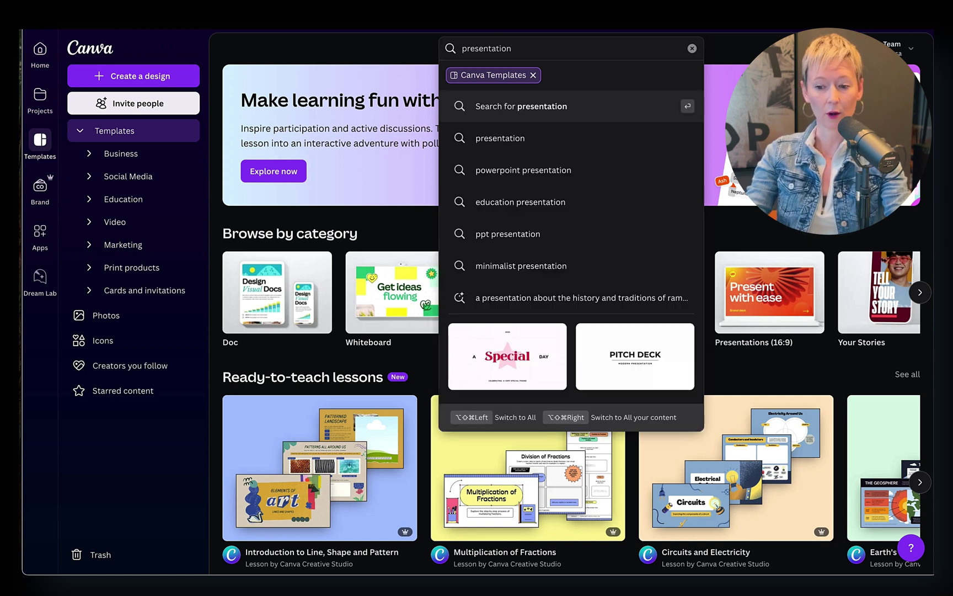
click(534, 203)
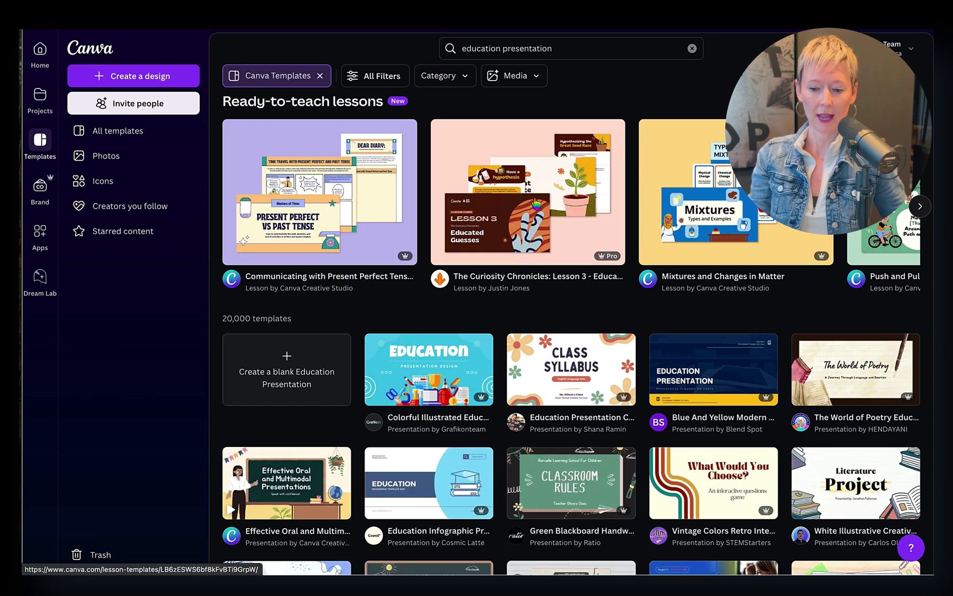
Step: Examine the education presentation templates for a suitable slide design
scroll(507, 304, down, 3)
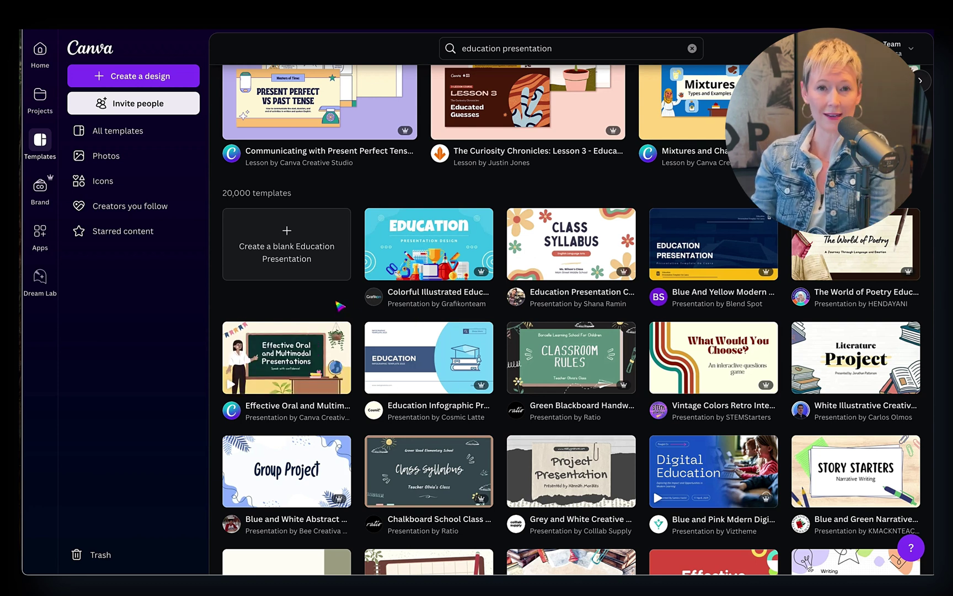
scroll(340, 305, down, 5)
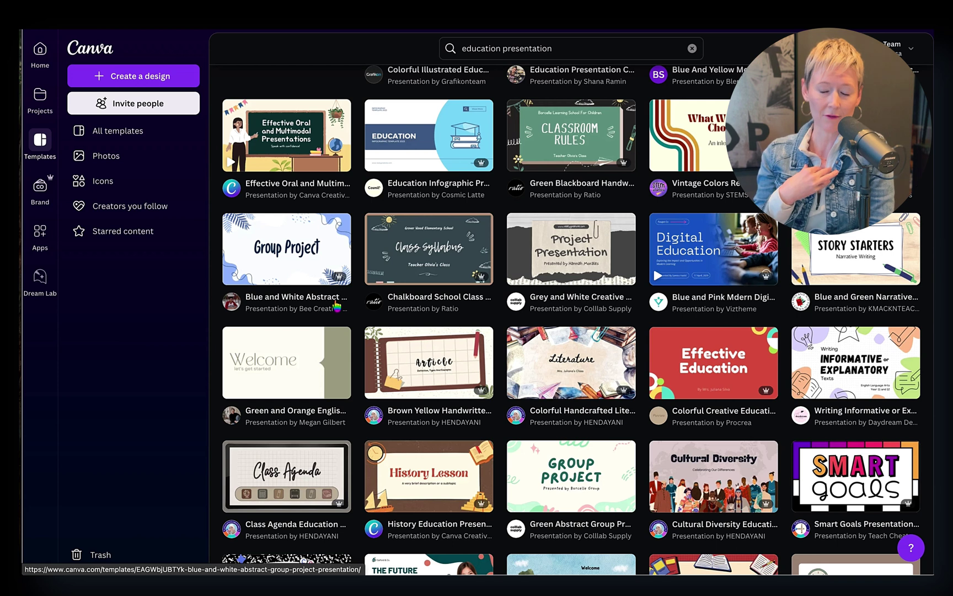
scroll(337, 306, down, 2)
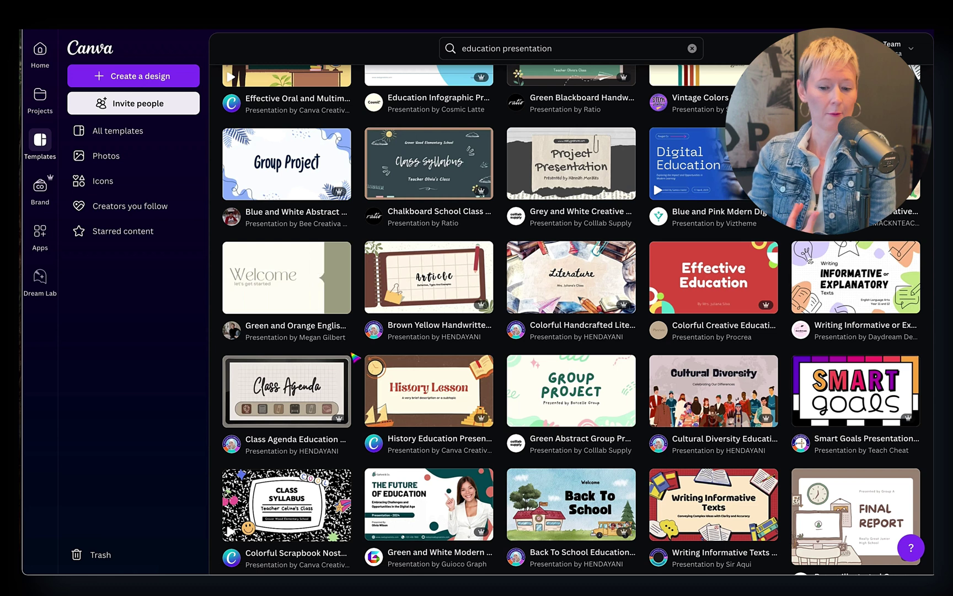
scroll(353, 358, down, 2)
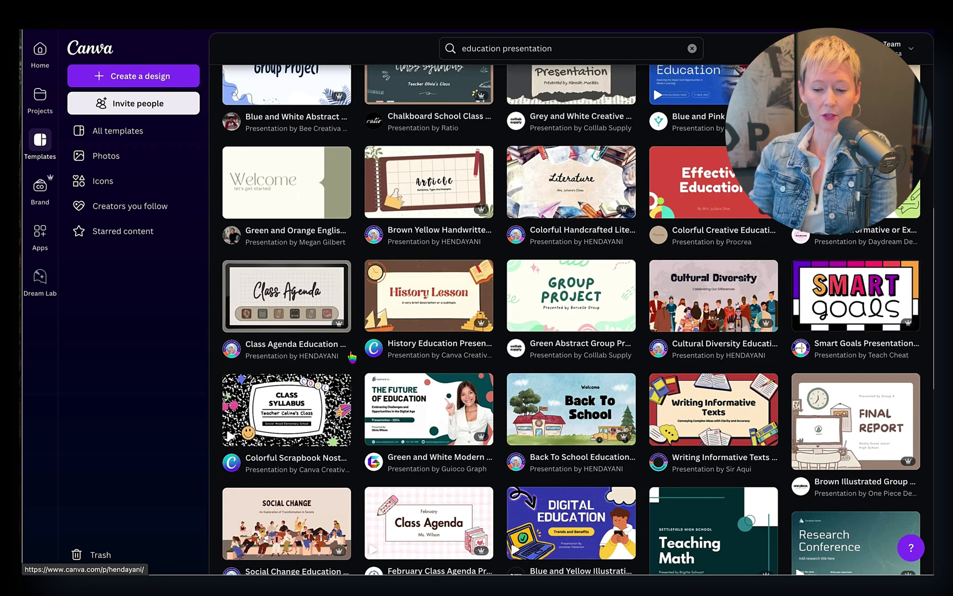
scroll(351, 357, down, 4)
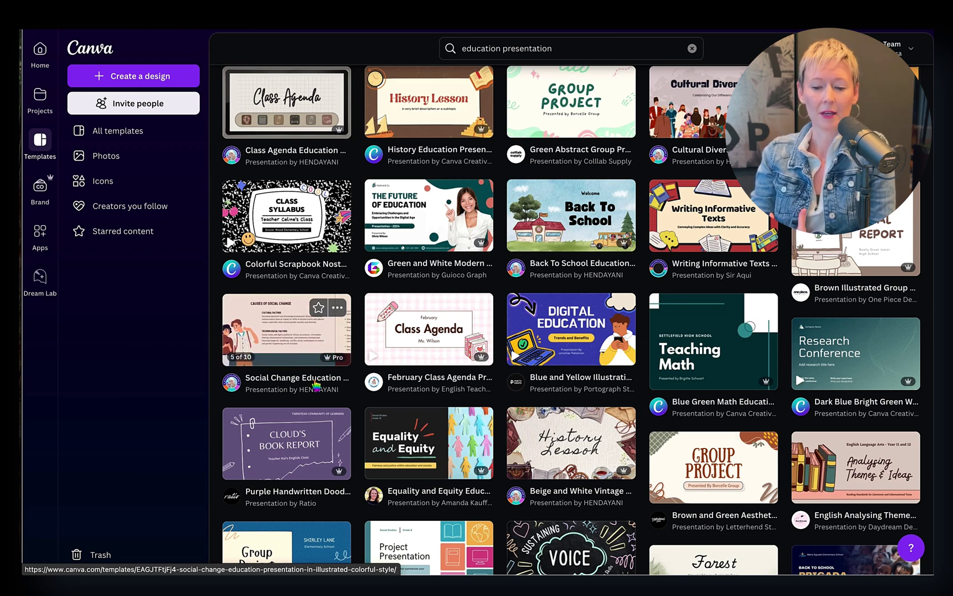
scroll(361, 403, down, 3)
scroll(360, 403, down, 4)
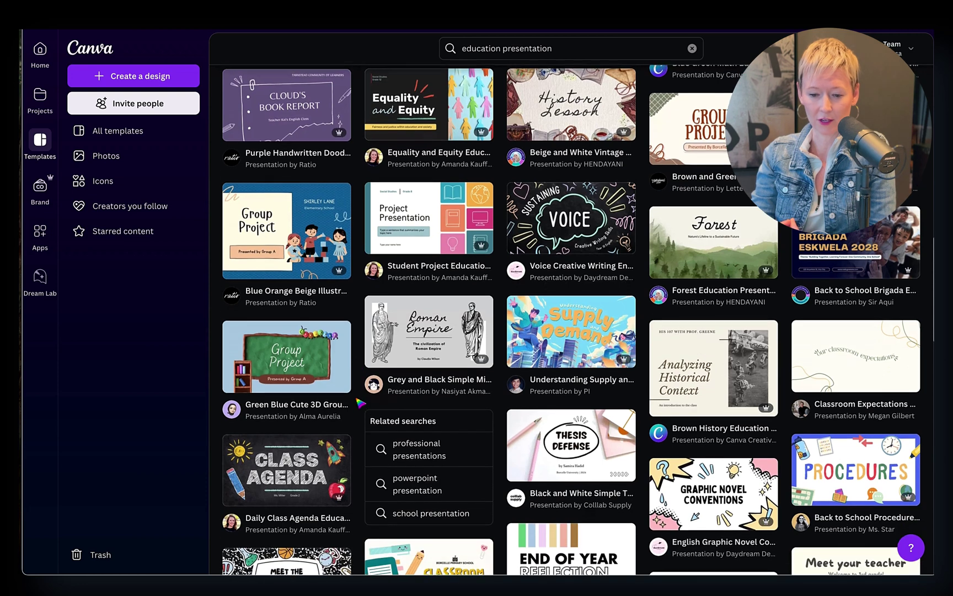
scroll(361, 403, down, 1)
scroll(360, 403, down, 6)
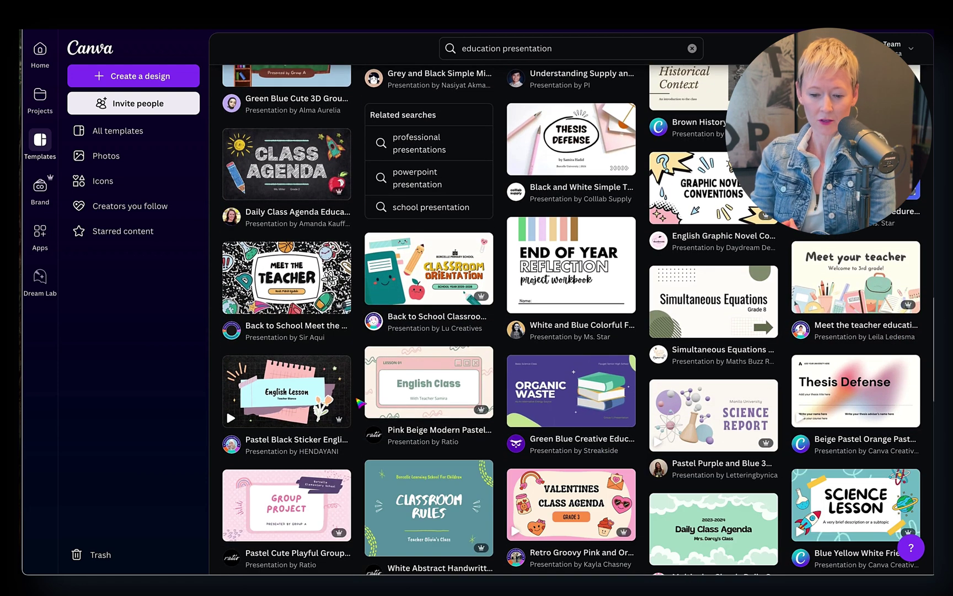
scroll(360, 403, down, 3)
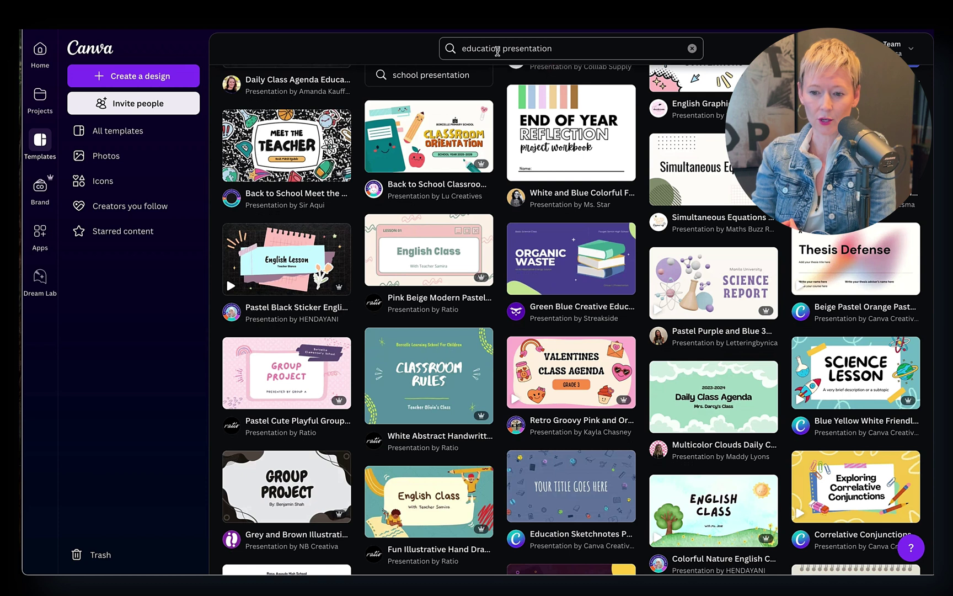
Step: Search the templates for "presentation" and open the preview of the Pink Purple Business Solution Pitch Deck template
click(503, 49)
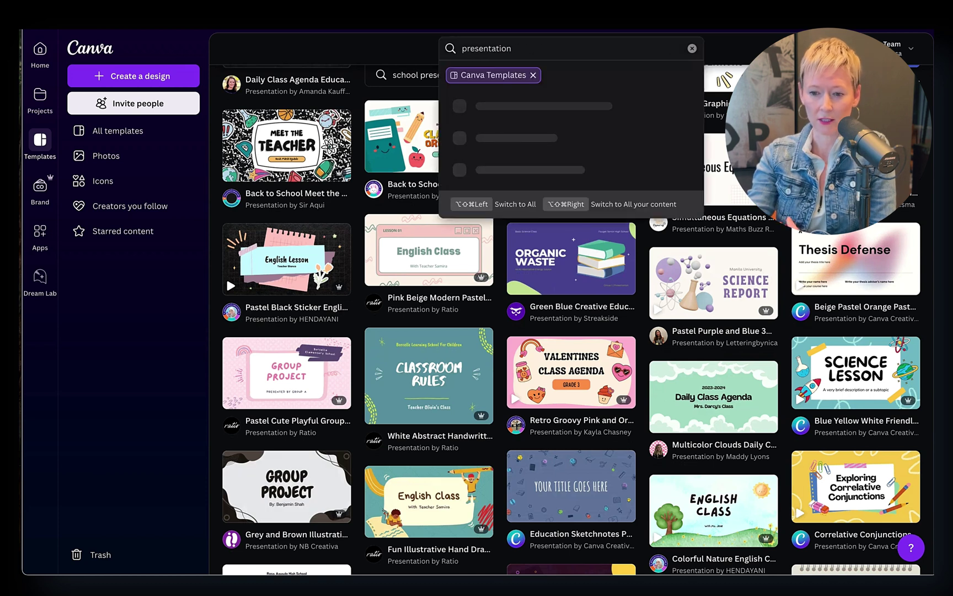
key(Return)
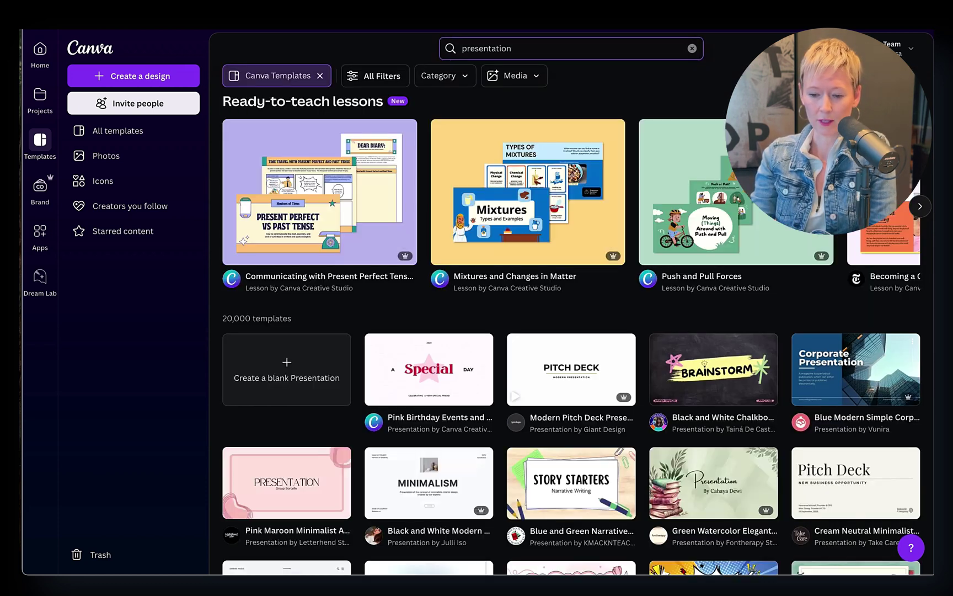
scroll(332, 366, down, 2)
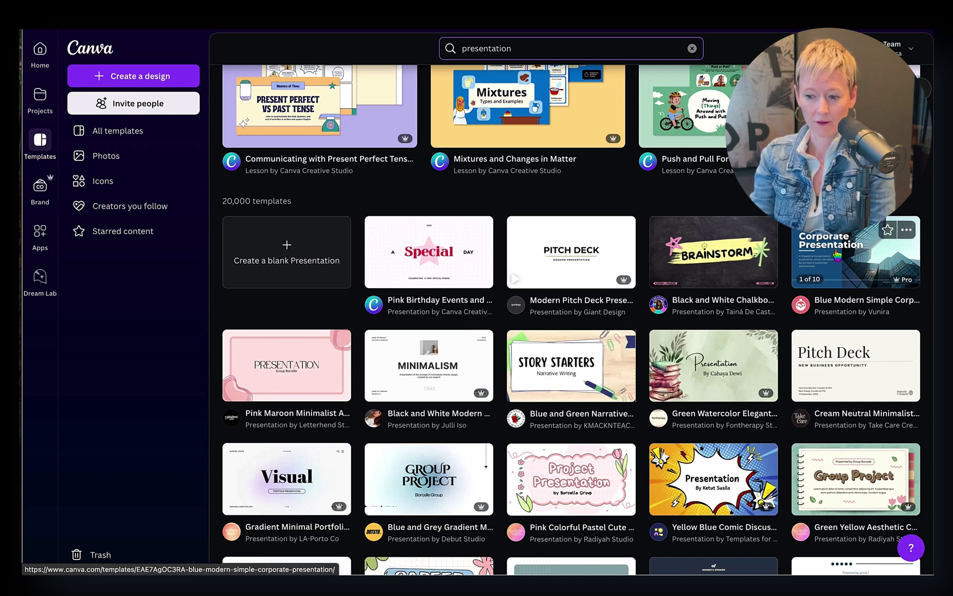
scroll(712, 318, down, 3)
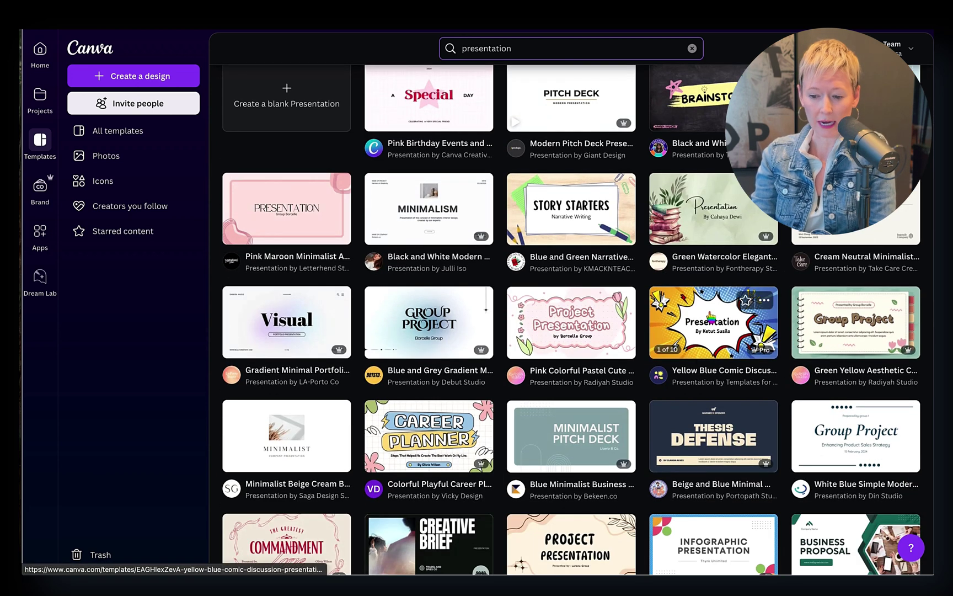
scroll(427, 353, down, 3)
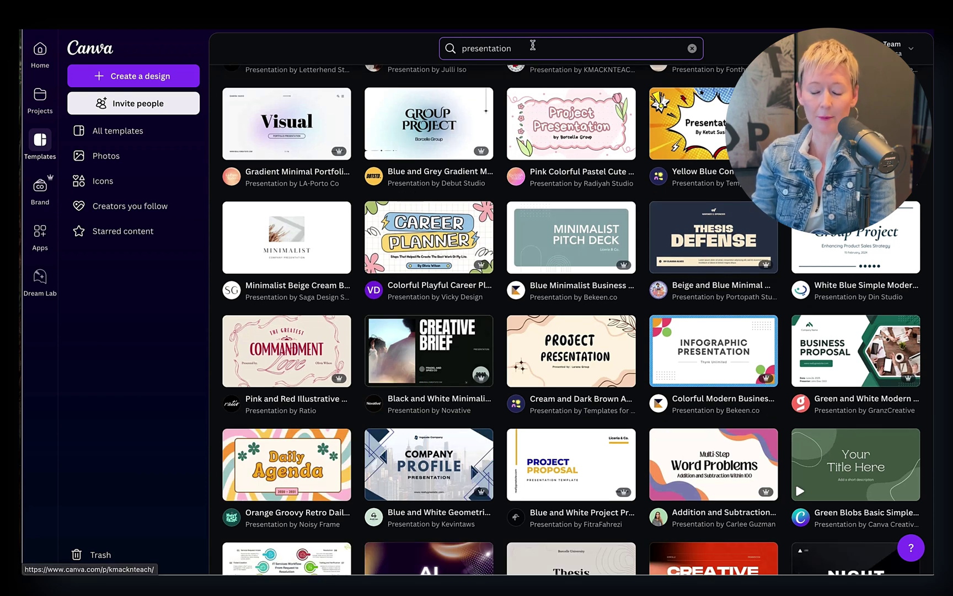
scroll(456, 421, down, 2)
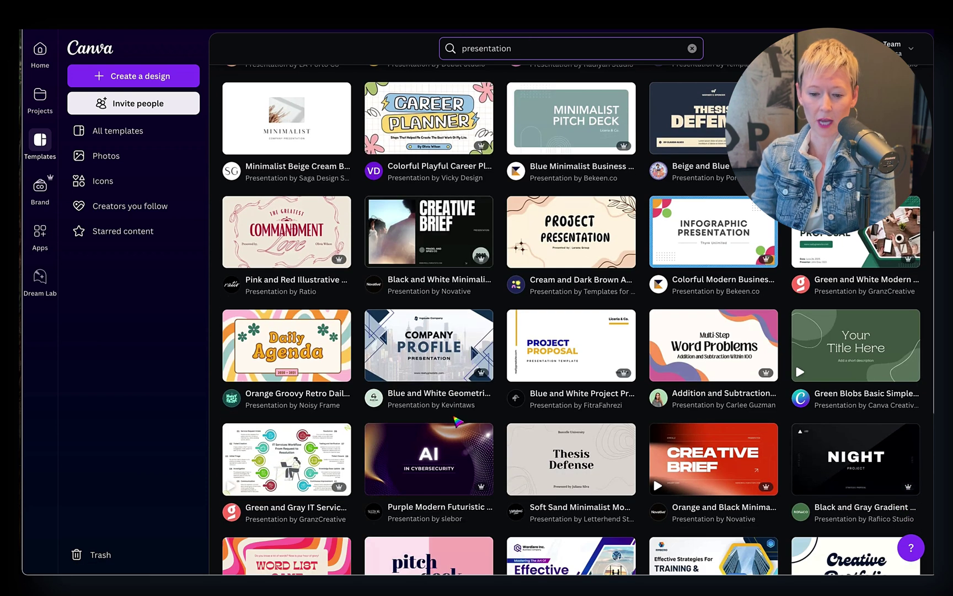
scroll(455, 421, down, 4)
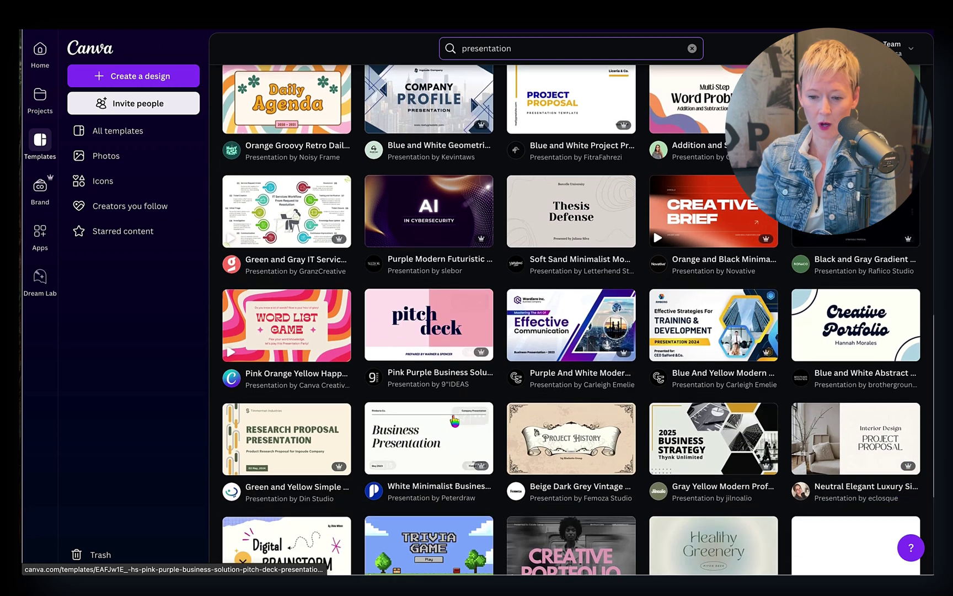
mouse_move(442, 318)
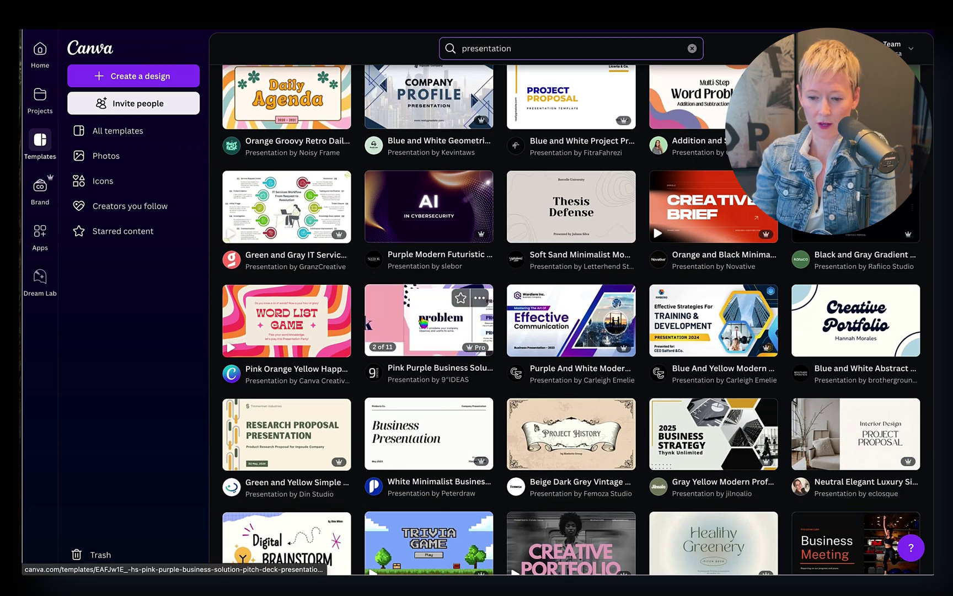
click(422, 323)
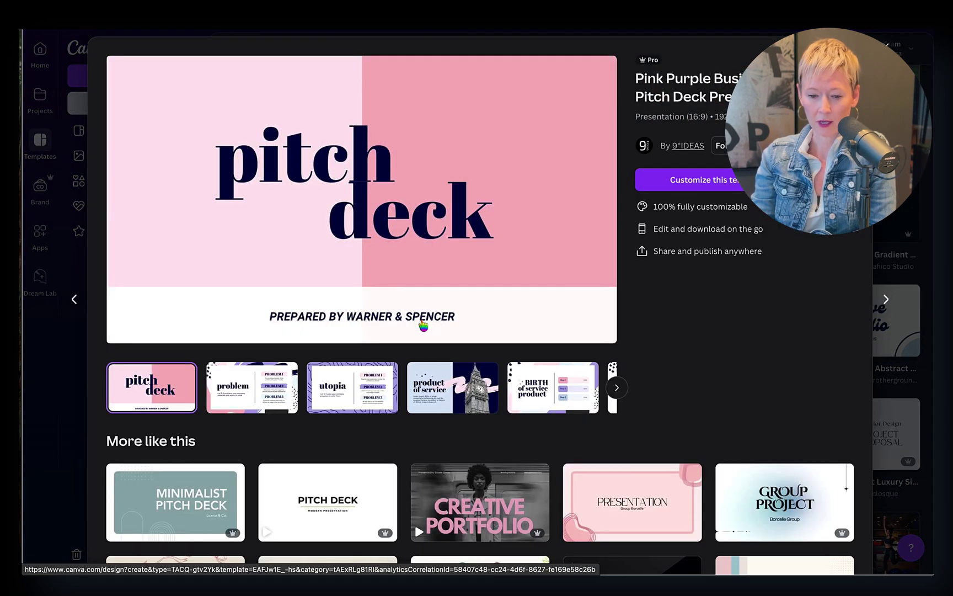
Step: Review the pitch deck template's slides and similar designs, and open the pitch deck in the editor for customizing
scroll(386, 464, down, 3)
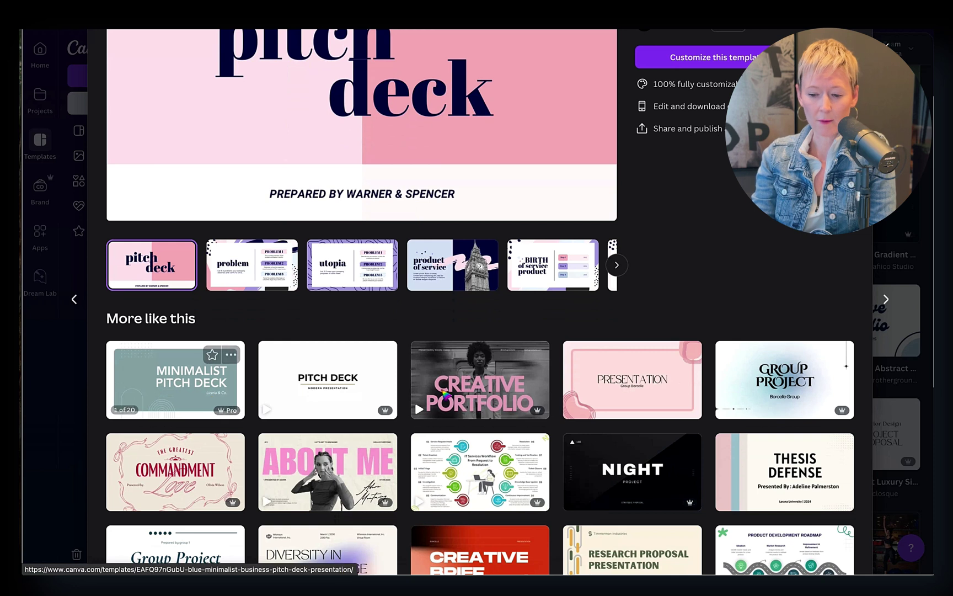
mouse_move(492, 375)
mouse_move(638, 381)
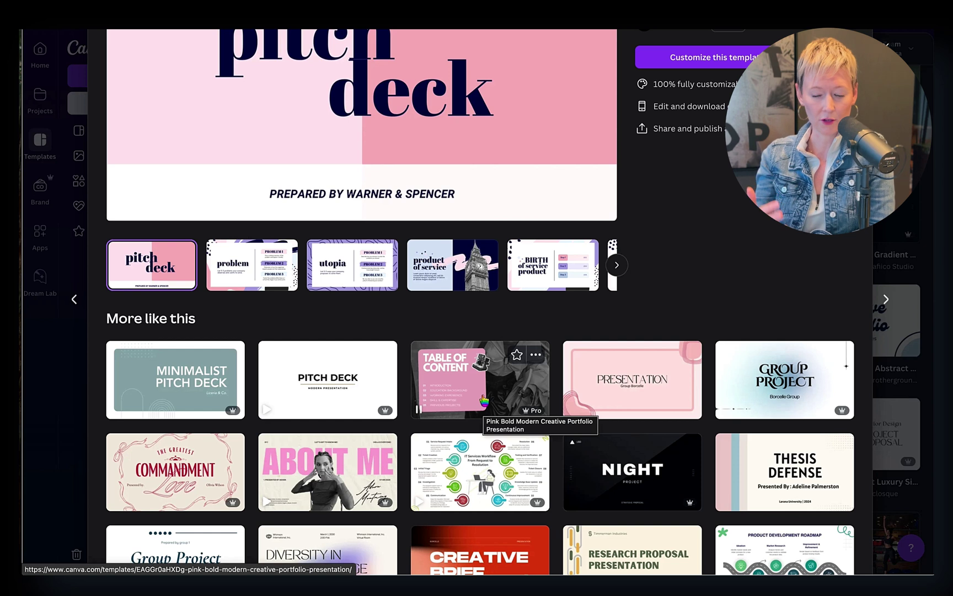
click(616, 266)
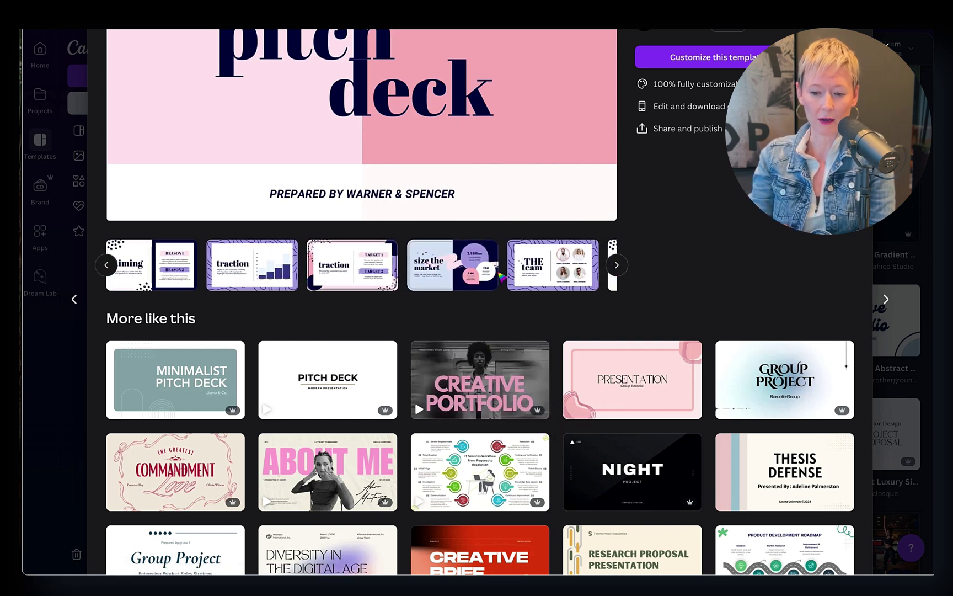
scroll(715, 252, up, 2)
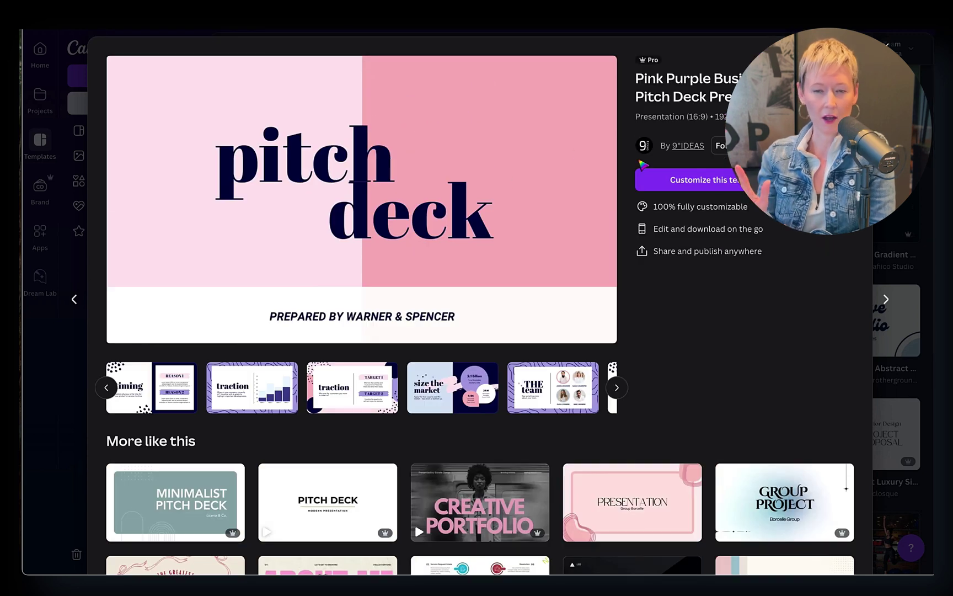
click(719, 184)
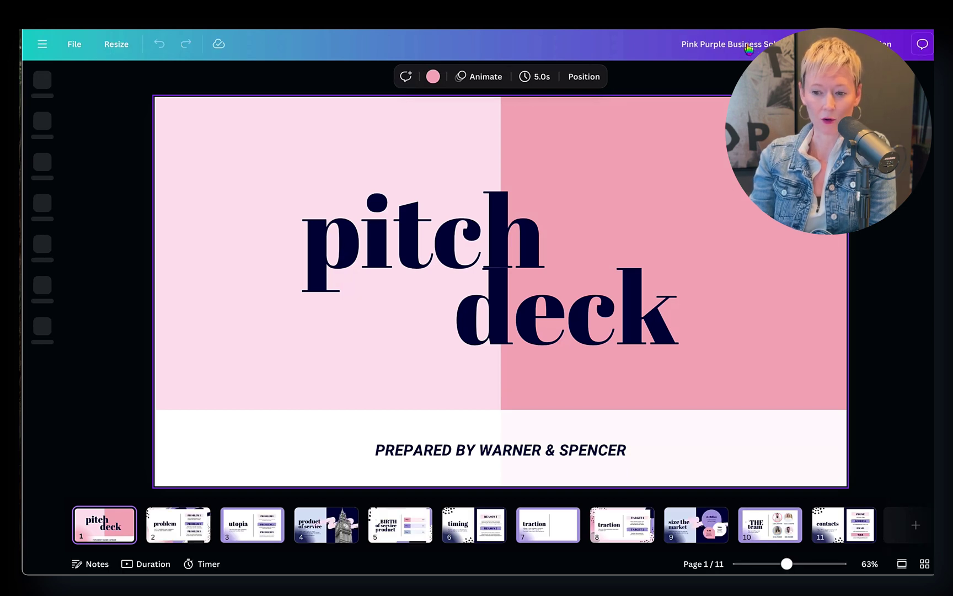
Step: Rename the presentation as "theatre 101"
click(610, 49)
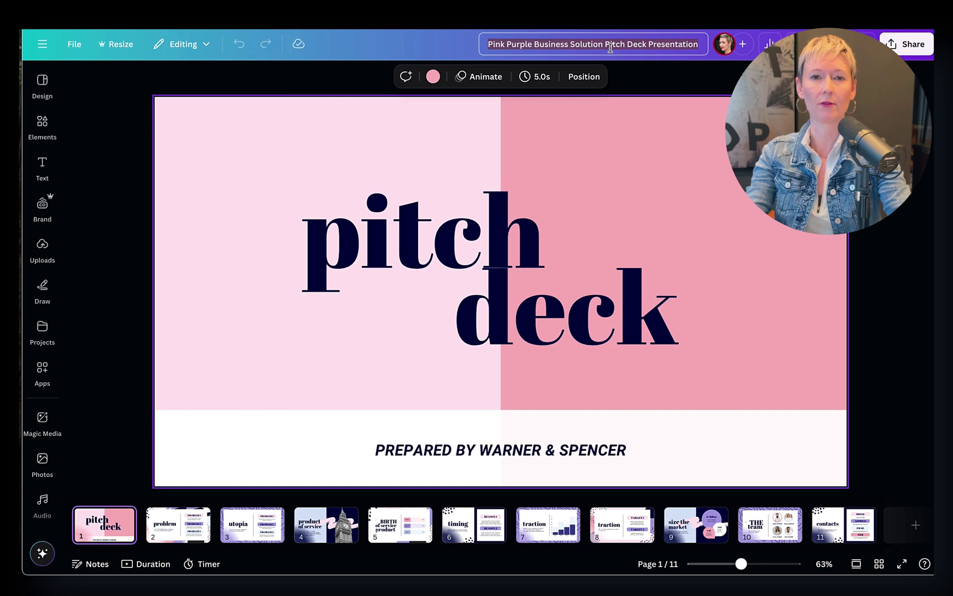
text(theatre 101)
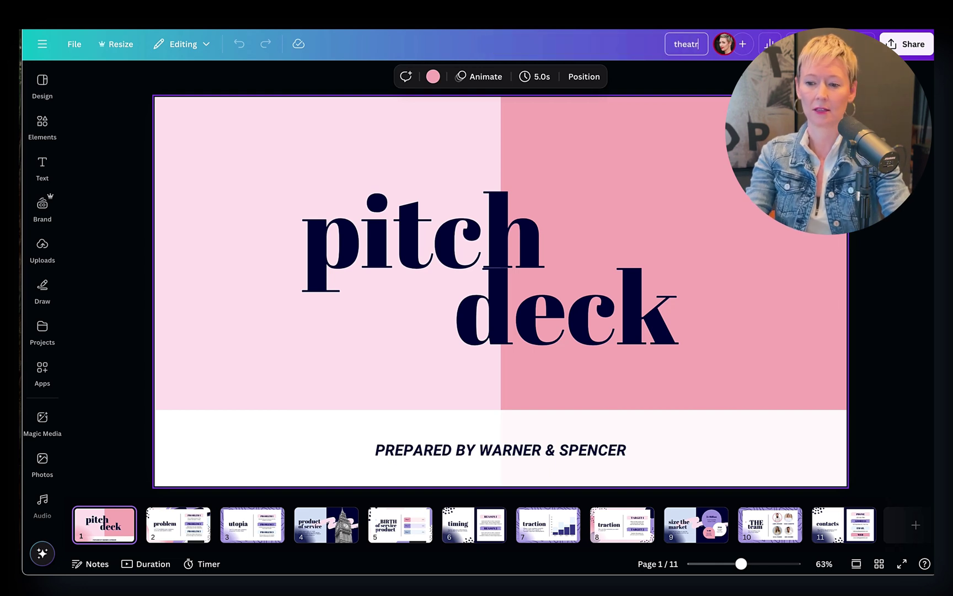
key(Return)
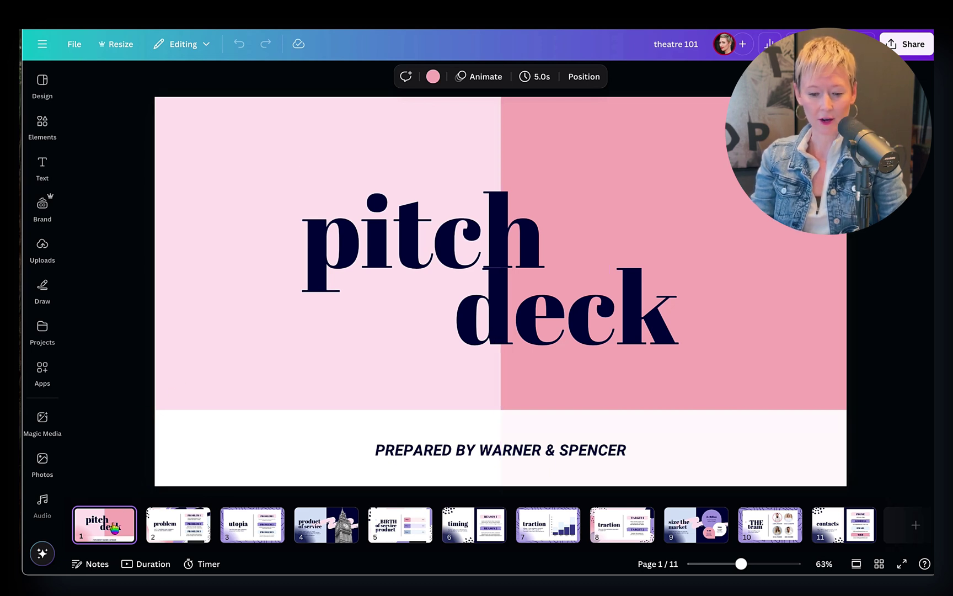
Step: Look through the deck's slides from the problem slide to the team slide to review their layouts
click(210, 529)
click(249, 527)
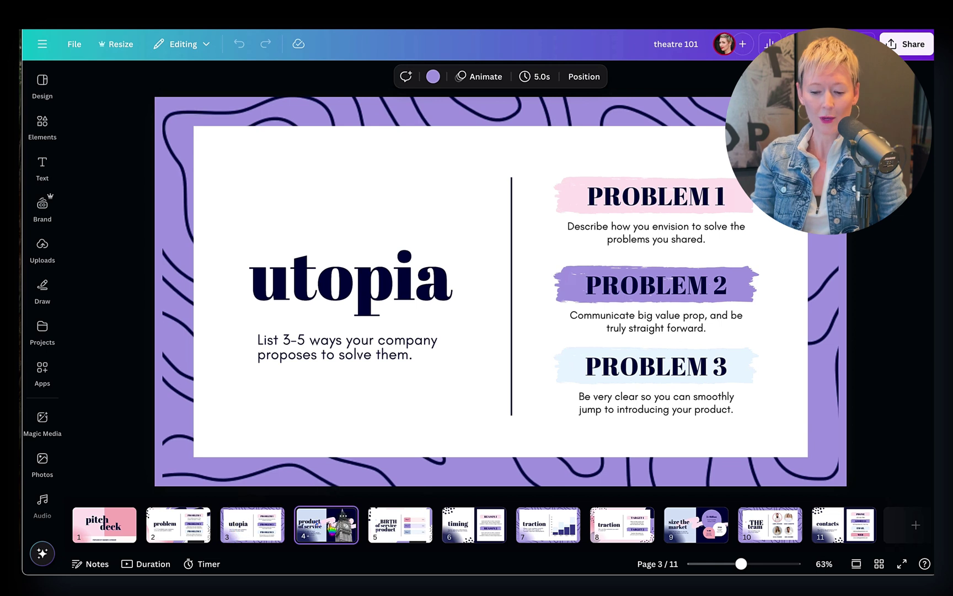
click(326, 523)
click(400, 524)
click(473, 524)
click(548, 524)
click(602, 528)
click(696, 524)
click(767, 525)
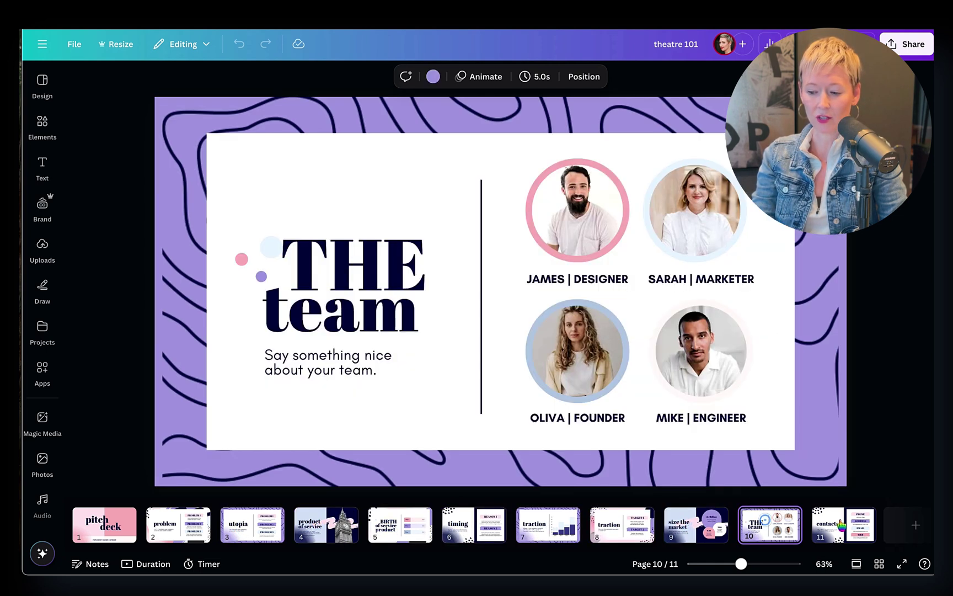
Step: Replace the cover slide's title words "pitch" and "deck" with "theatre" and "101"
click(120, 526)
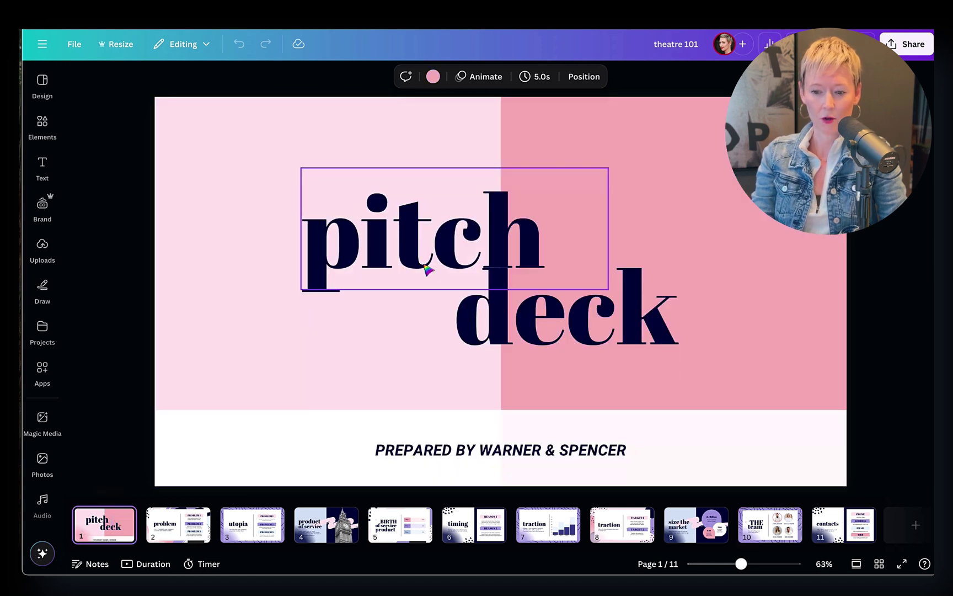
click(460, 253)
click(405, 235)
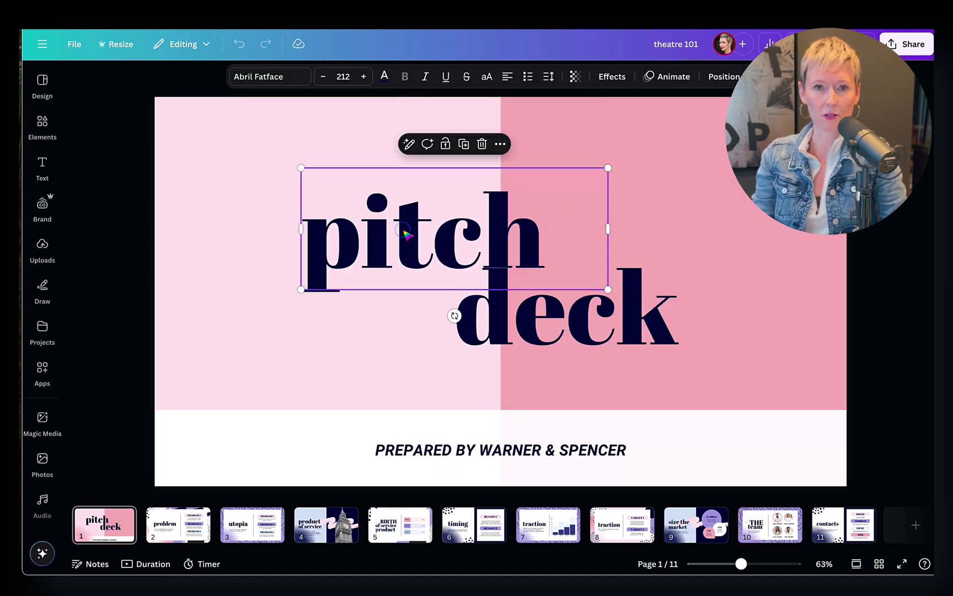
double_click(405, 234)
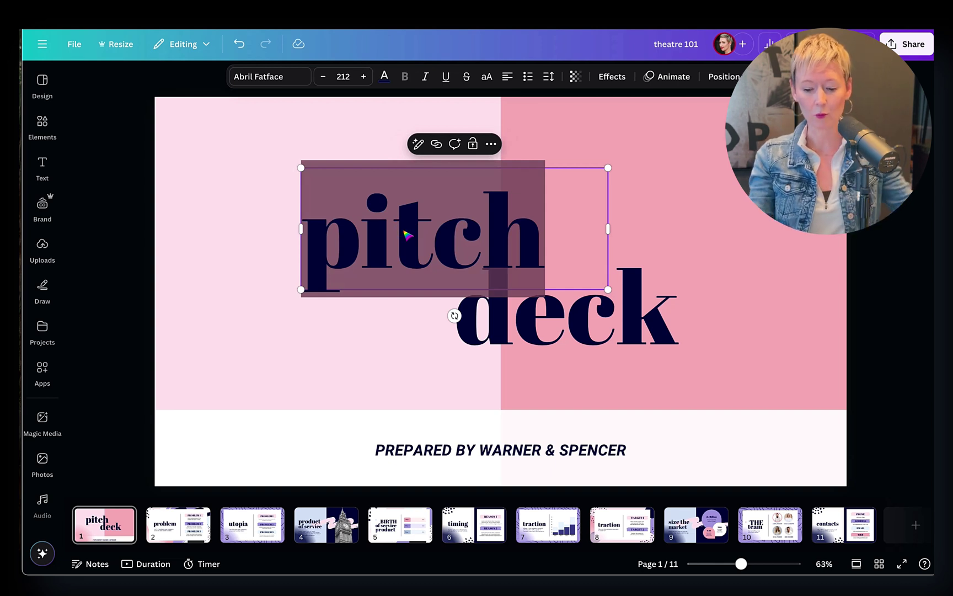
text(theatre)
click(496, 263)
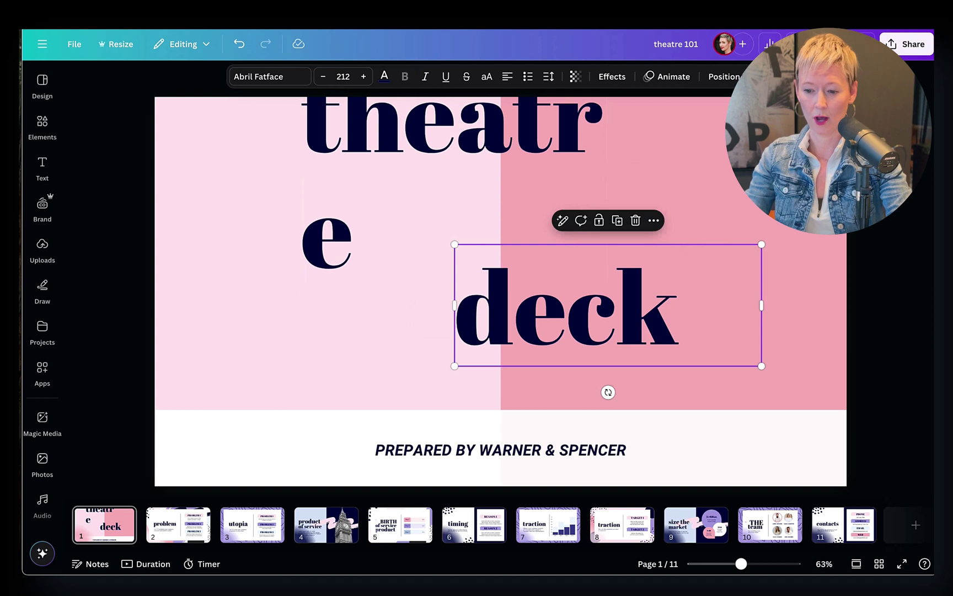
double_click(545, 339)
text(101)
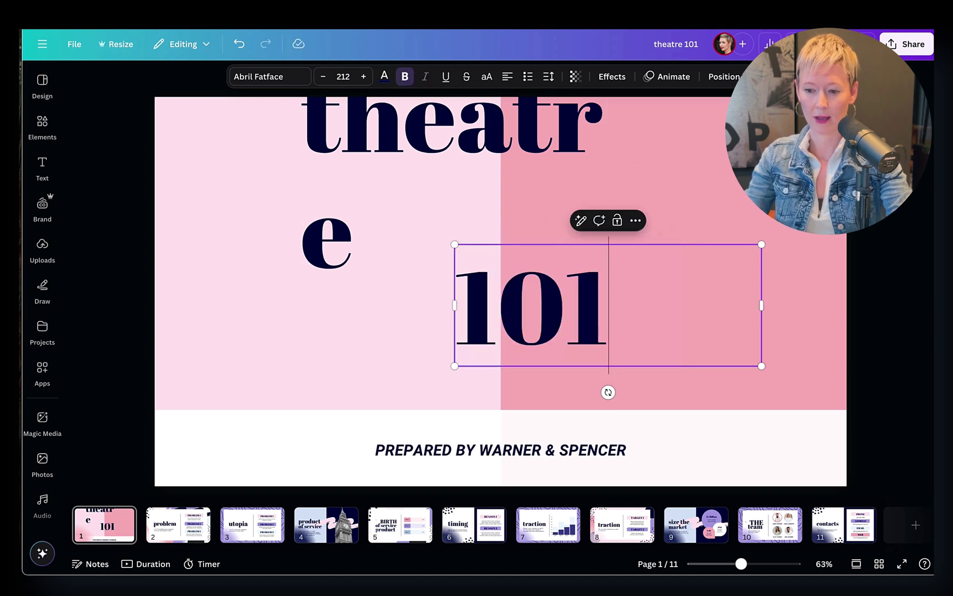
Step: Widen the cover's "theatre" text box so the word fits on one line
click(568, 156)
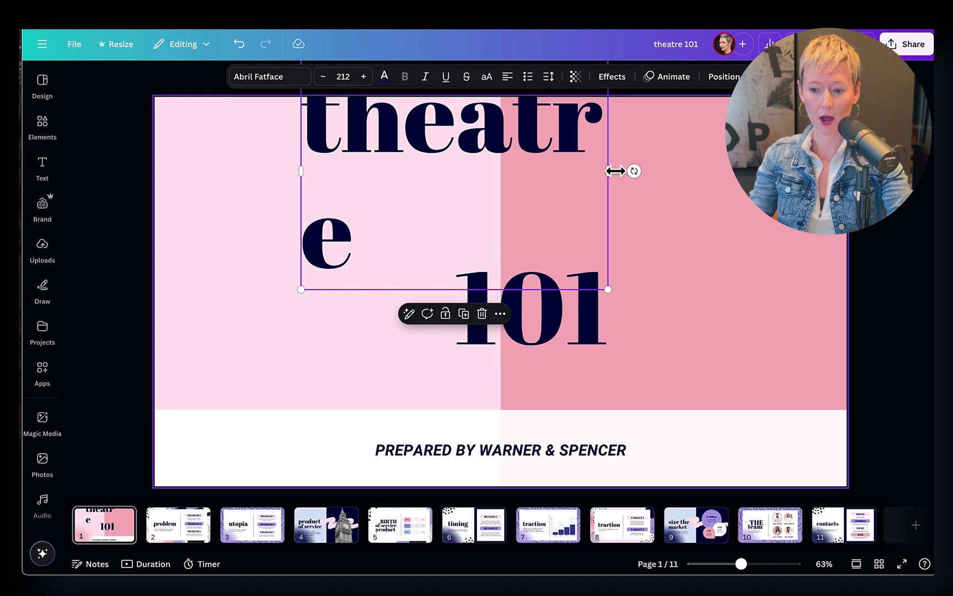
drag(615, 177, 692, 185)
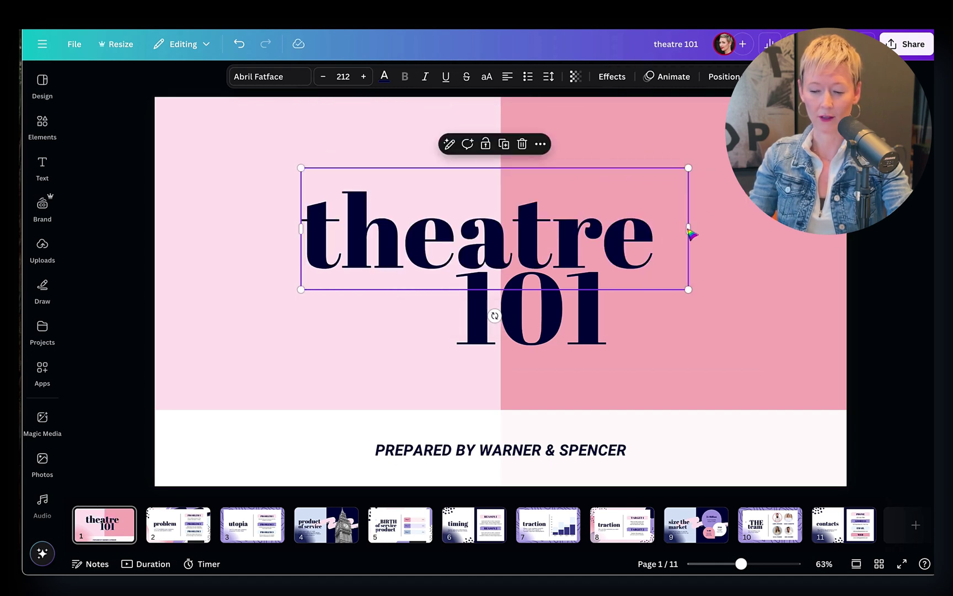
click(330, 382)
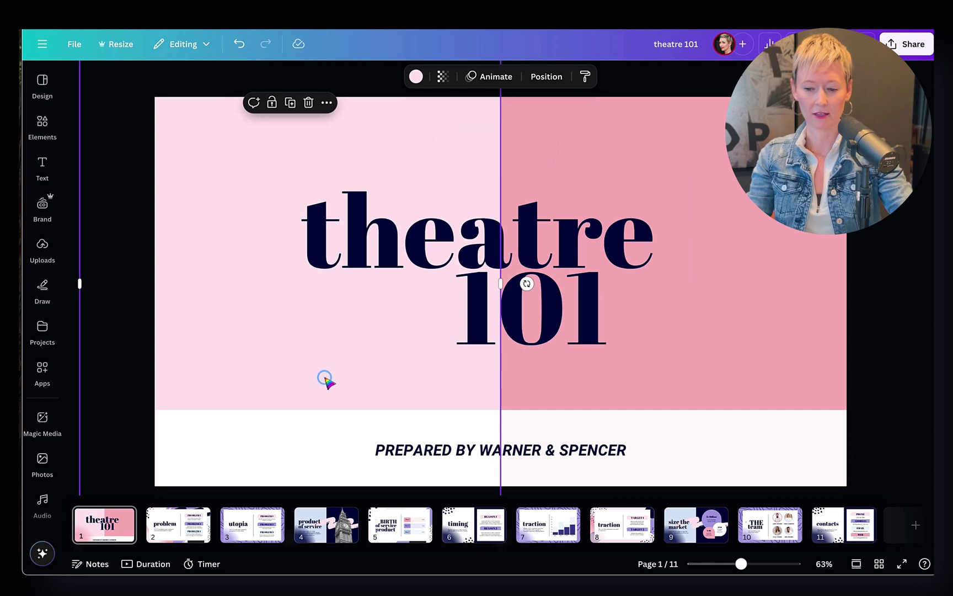
Step: Examine the editable text on the cover's prepared-by line and in the problem slide's headings and descriptions
click(414, 451)
click(418, 451)
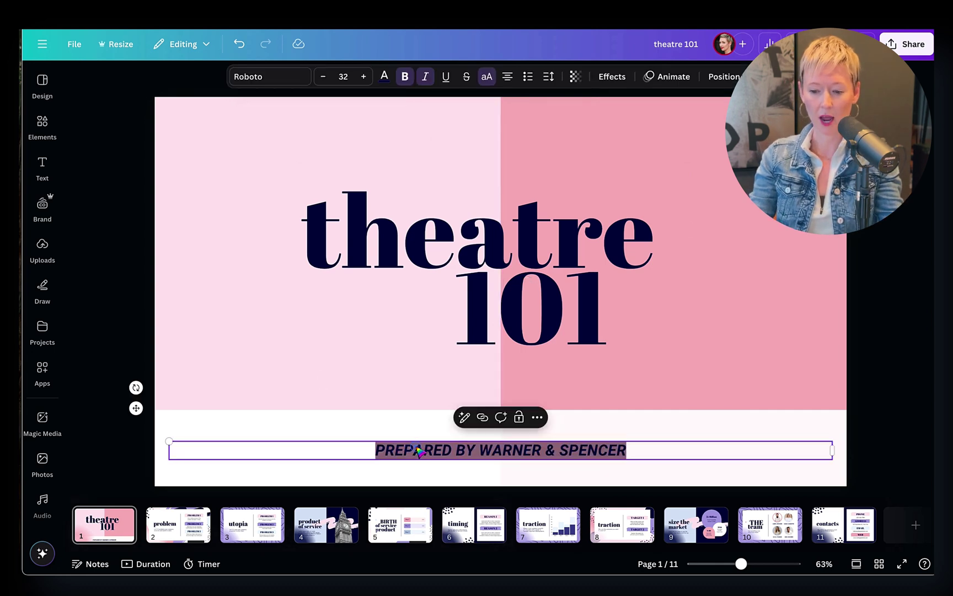
click(729, 334)
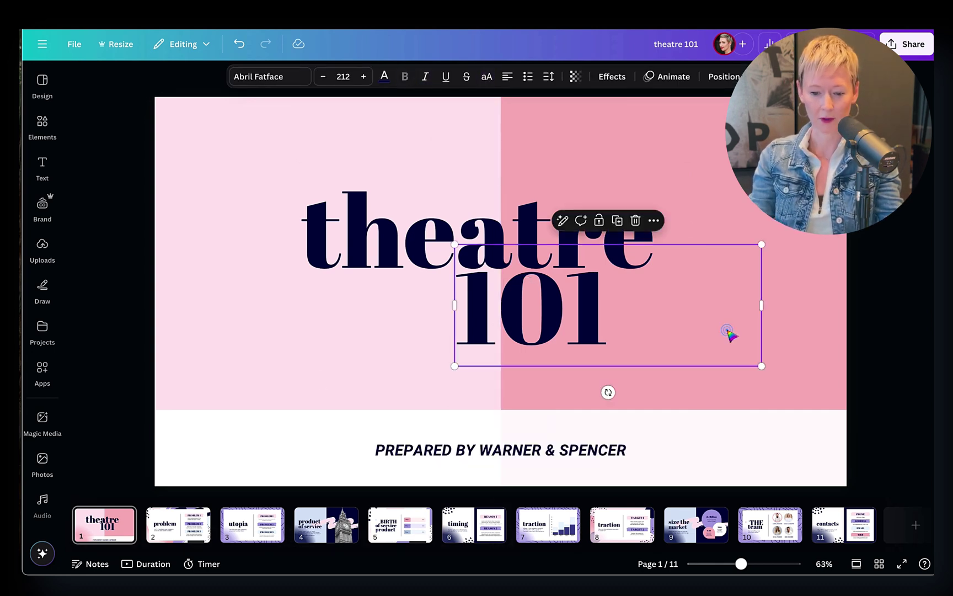
click(176, 529)
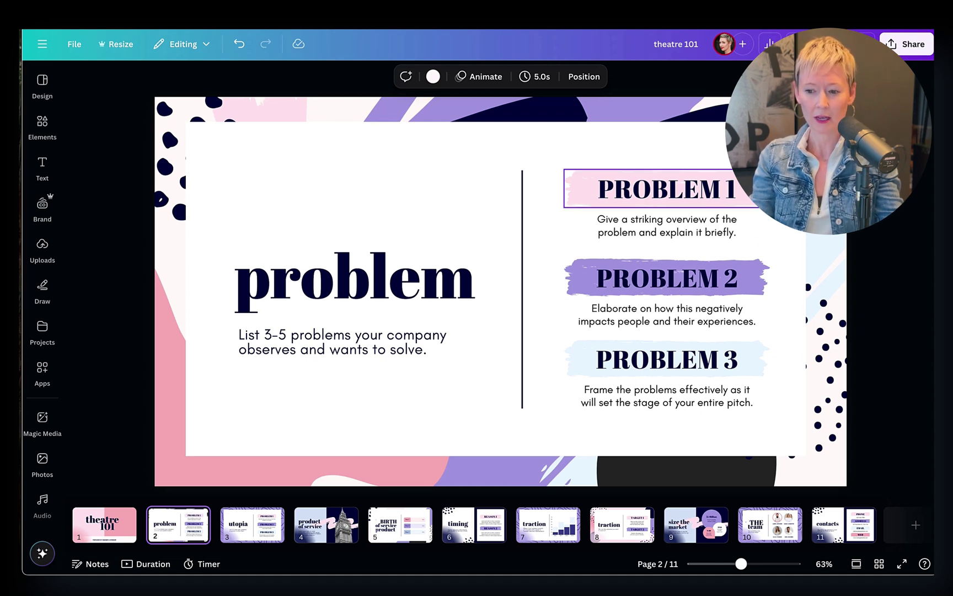
click(698, 191)
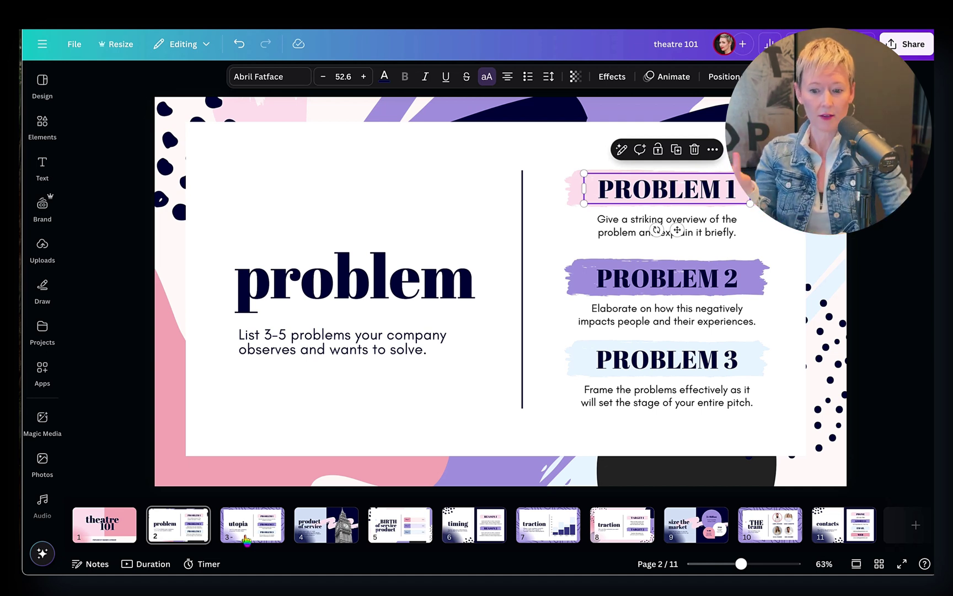
click(633, 276)
click(622, 359)
click(629, 279)
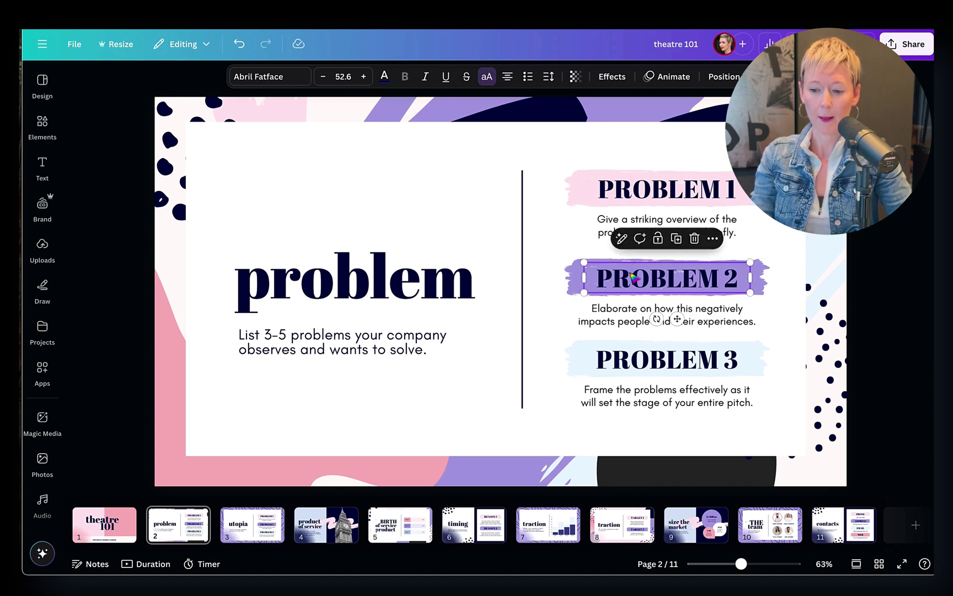
click(630, 316)
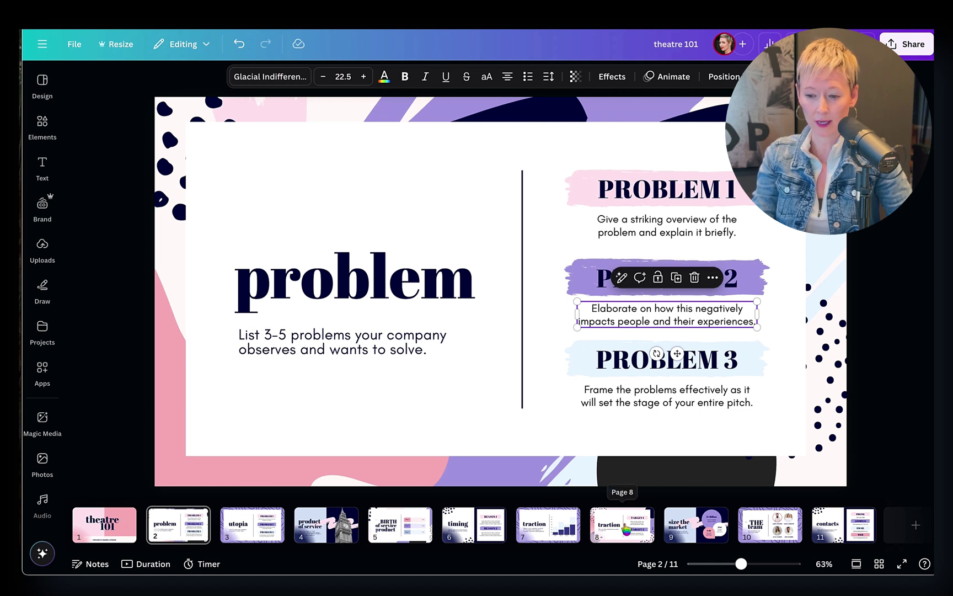
Step: Move the "size the market" slide to page 2, directly after the cover
click(625, 529)
click(679, 529)
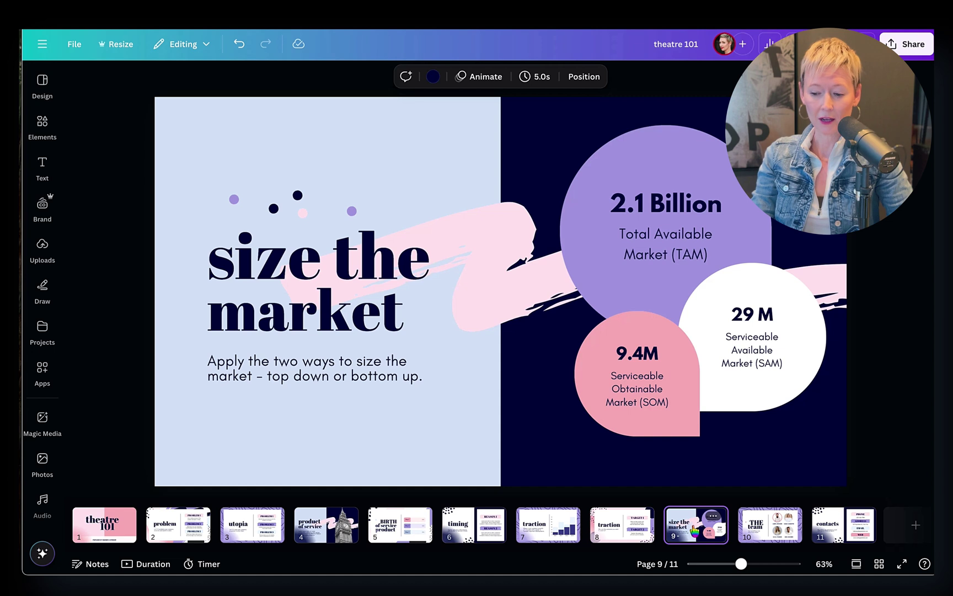
drag(694, 531, 160, 528)
Step: Move the traction slide with the two targets to page 4 and the "product of service" slide to page 5
click(99, 528)
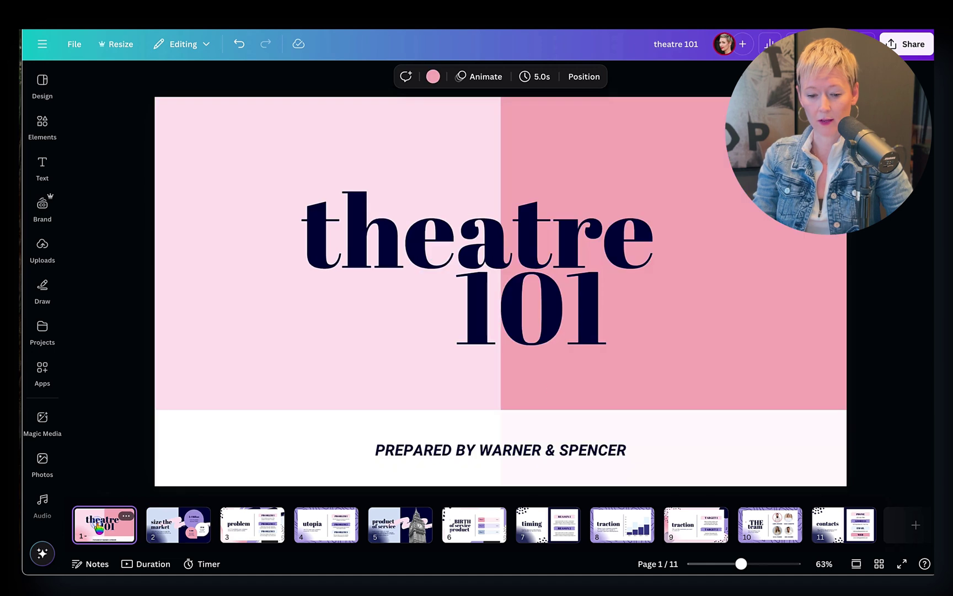
click(174, 528)
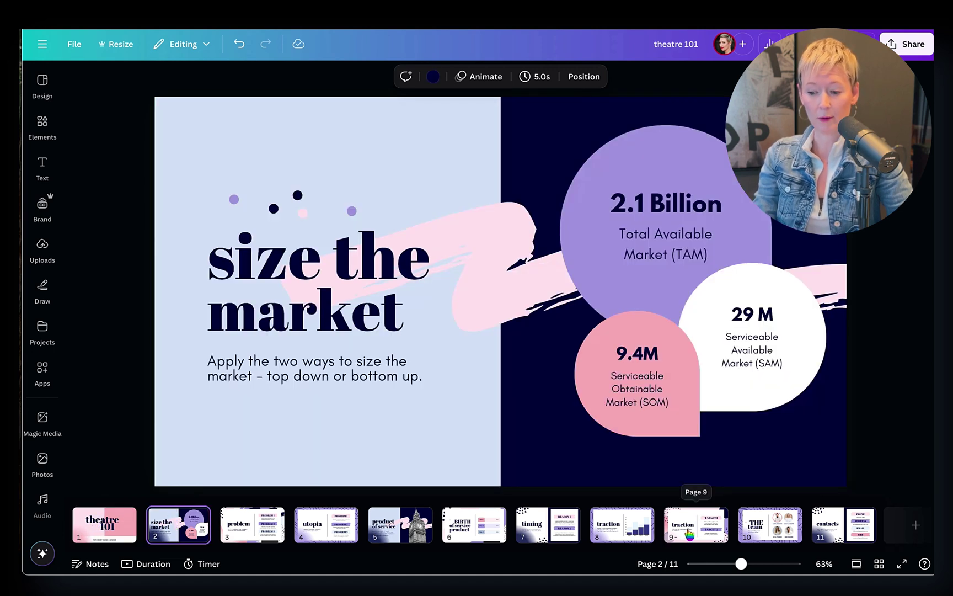
drag(689, 534, 303, 531)
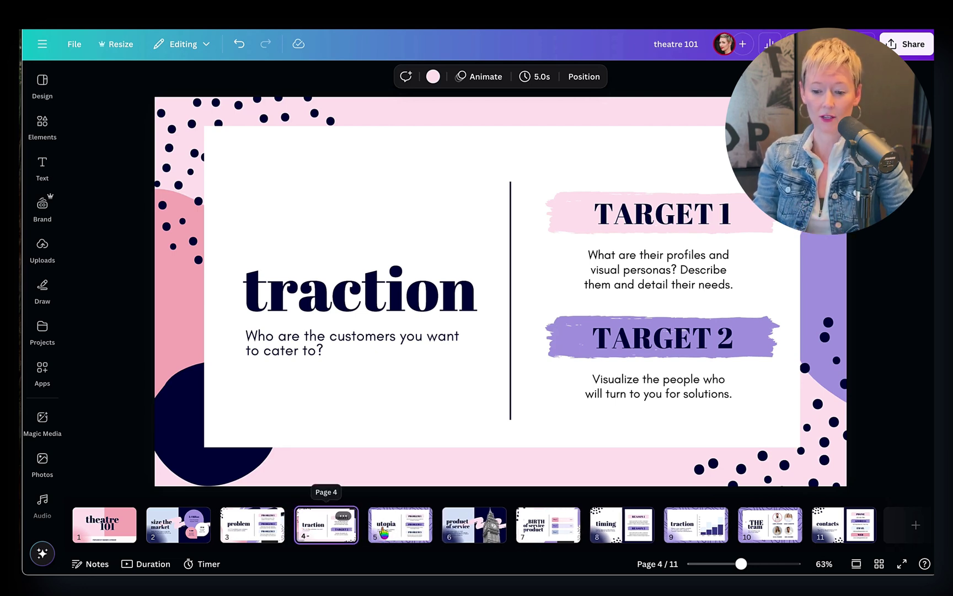
drag(475, 531, 398, 530)
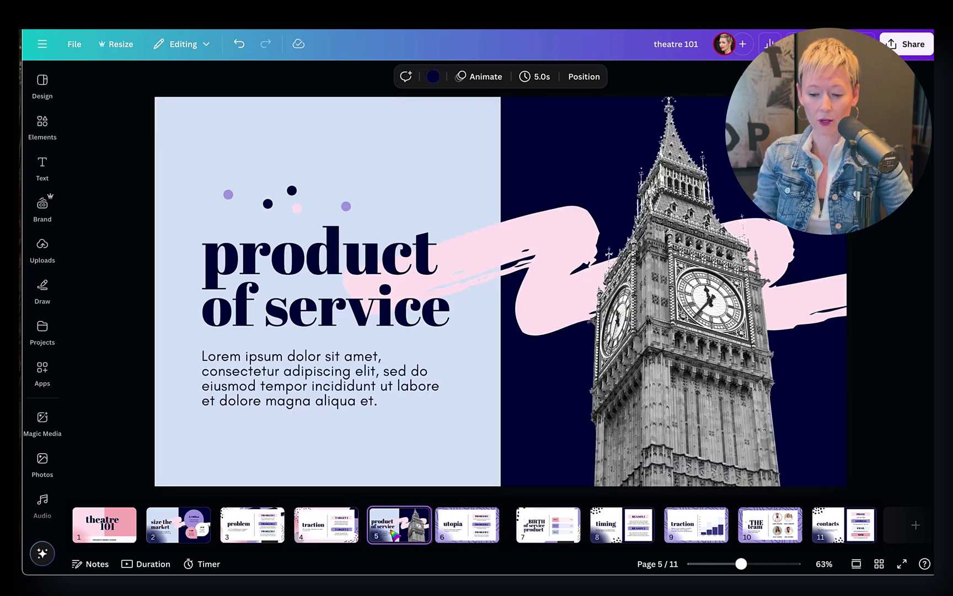
Step: Move the traction slide with the bar chart to page 3, directly after the "size the market" slide
click(103, 526)
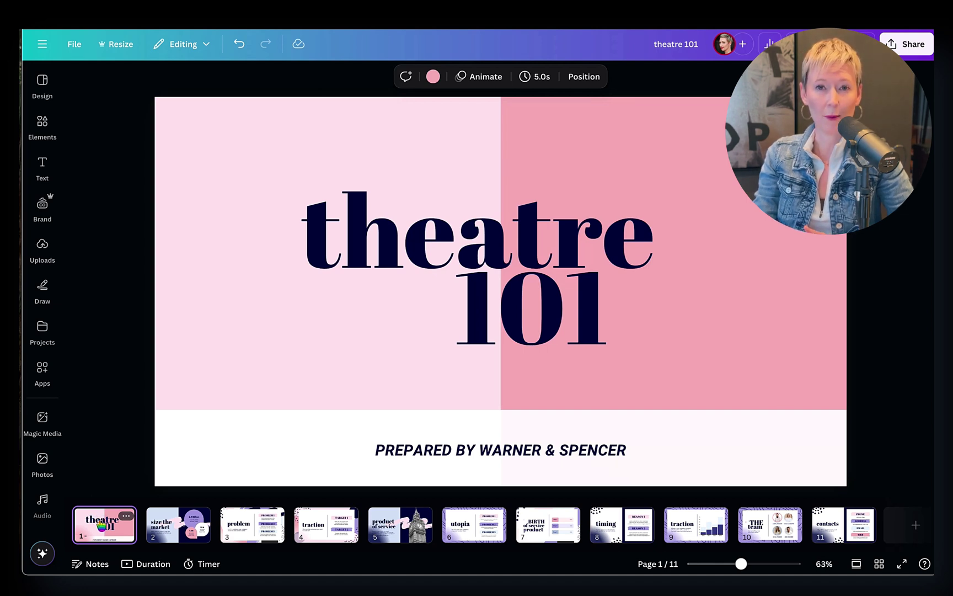
click(176, 527)
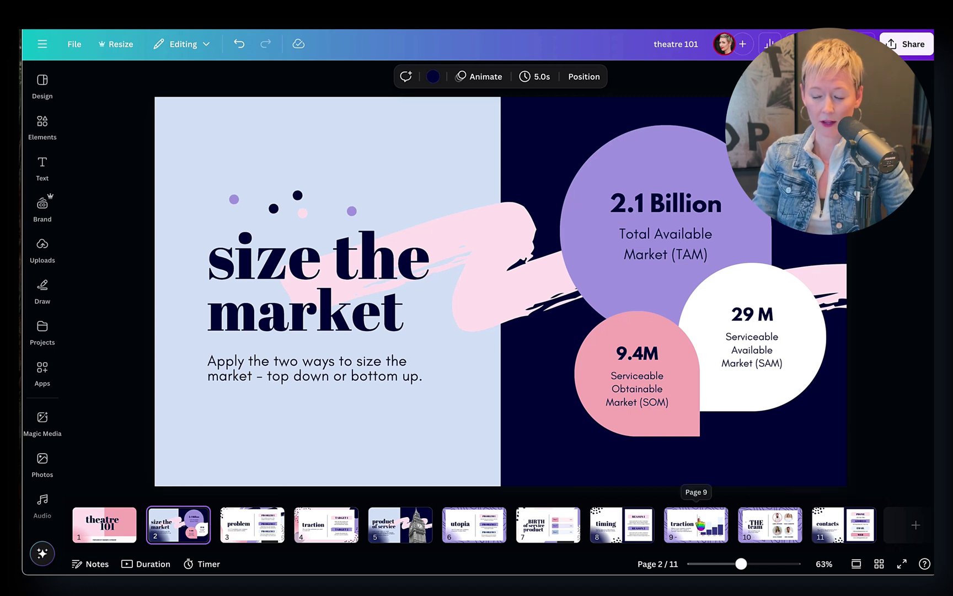
click(698, 522)
drag(699, 524, 252, 524)
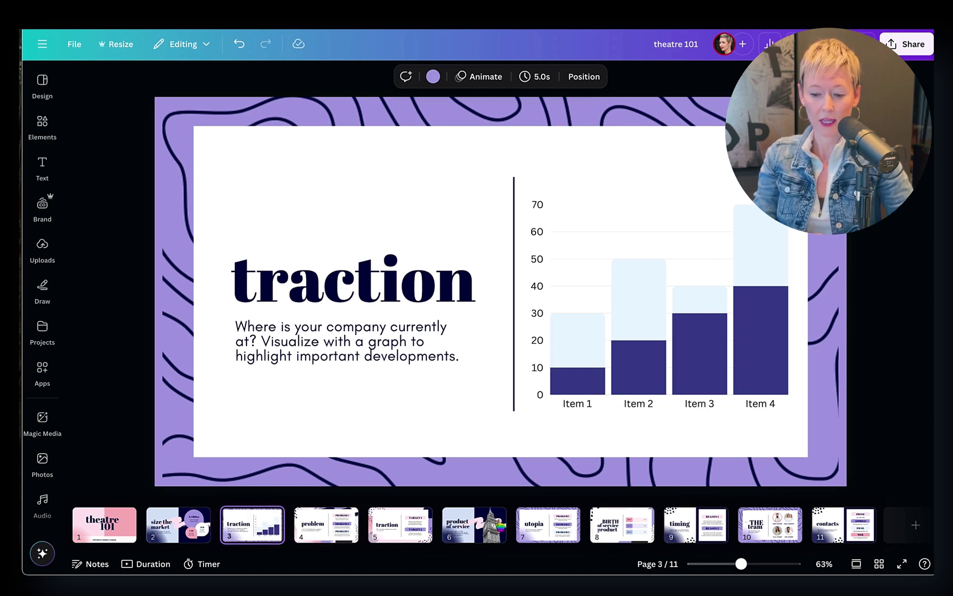
Step: Duplicate the problem slide on page 4 and show the copy
click(319, 530)
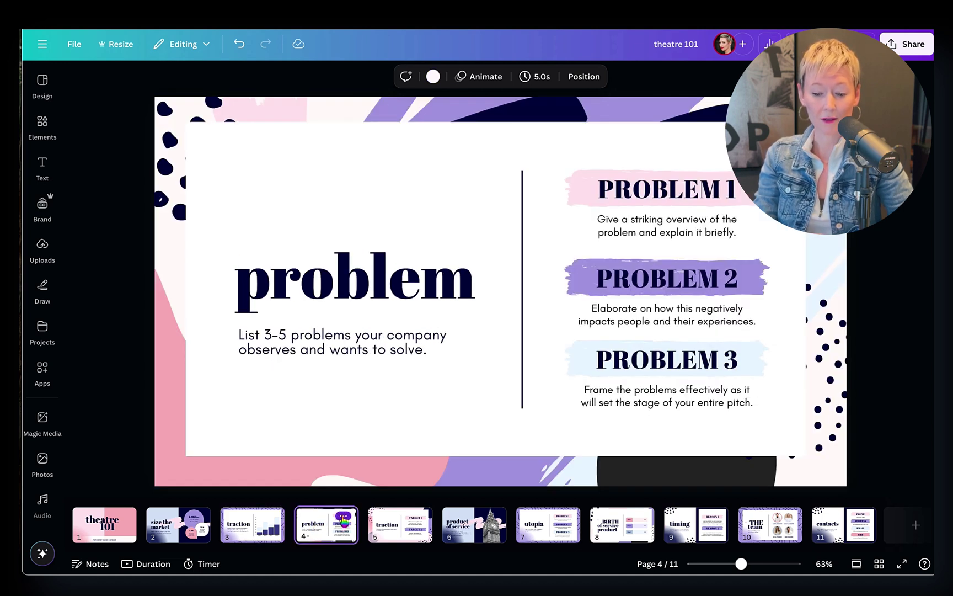
click(344, 520)
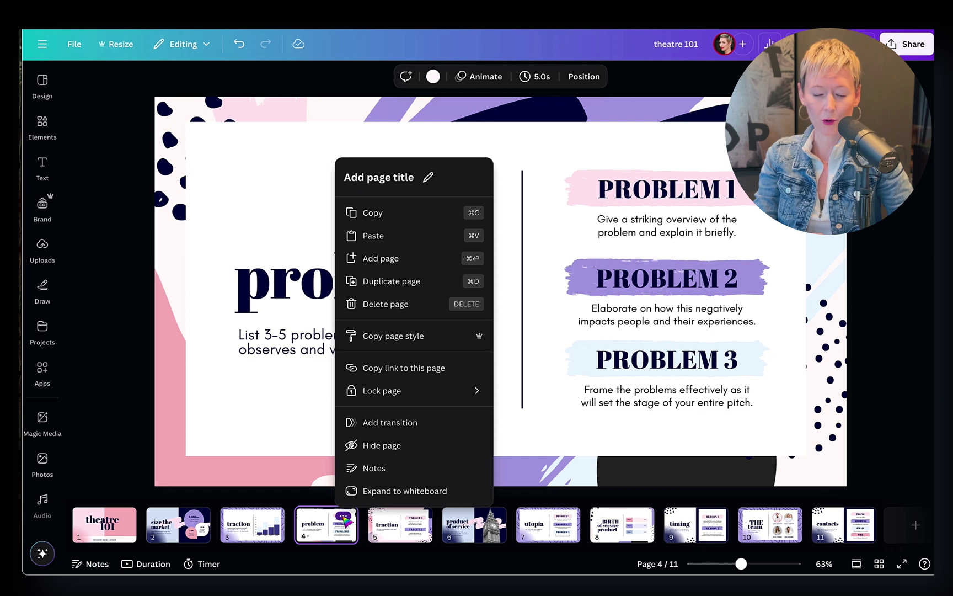
click(398, 282)
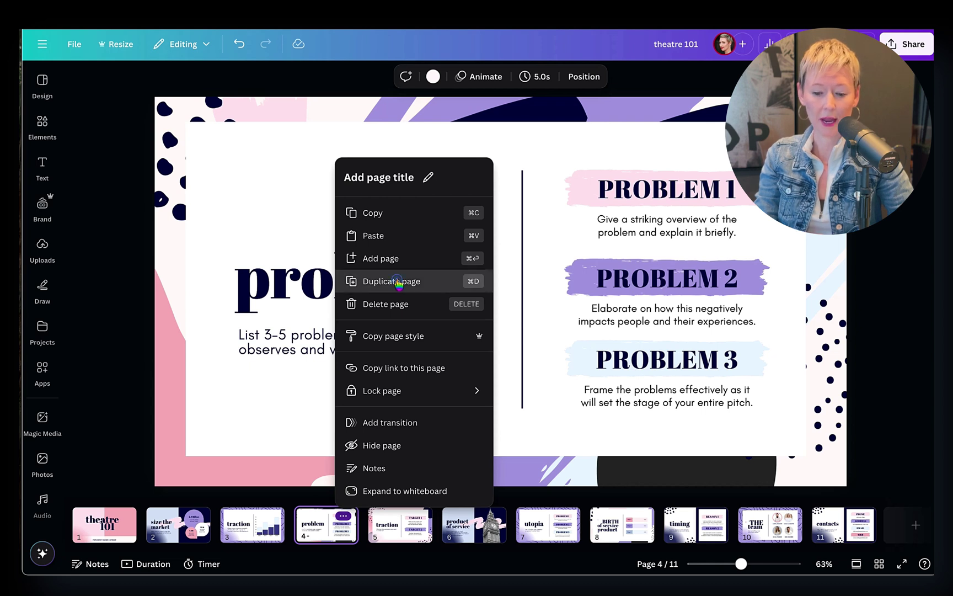
click(398, 533)
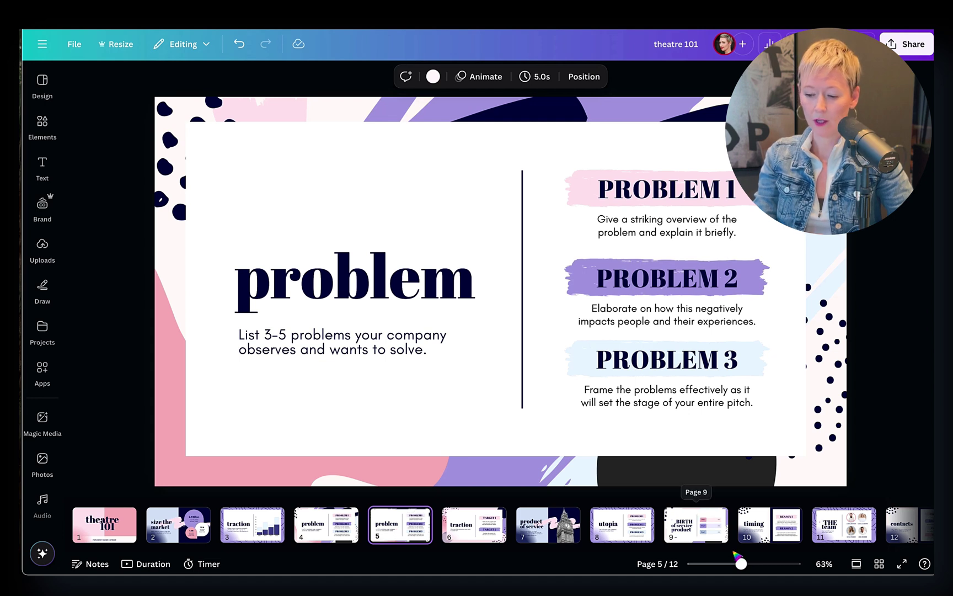
Step: Look over the whole deck in grid view, close the grid, and switch the editor to scroll view
mouse_move(742, 565)
mouse_down()
mouse_move(720, 564)
mouse_move(734, 568)
mouse_up()
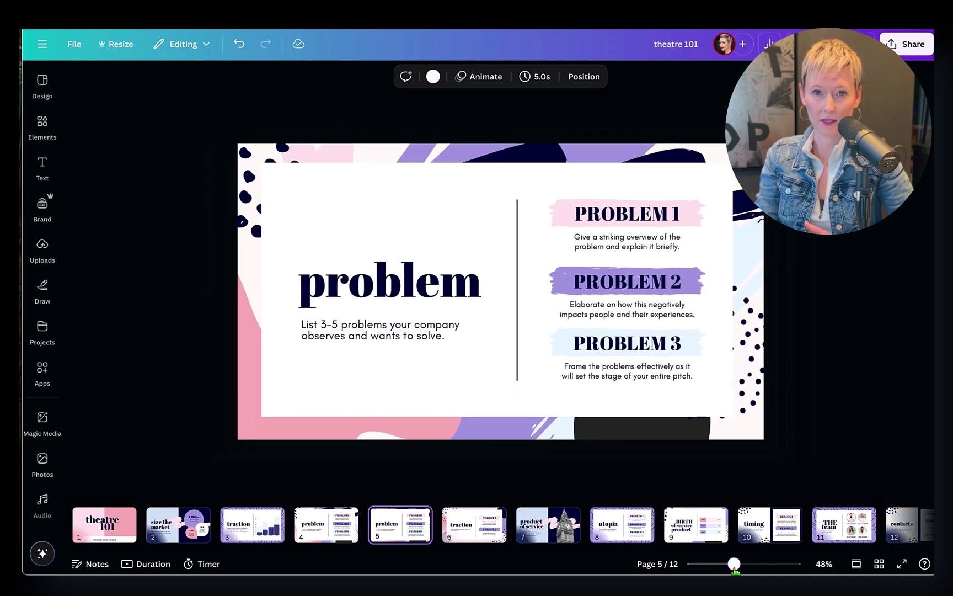
click(879, 565)
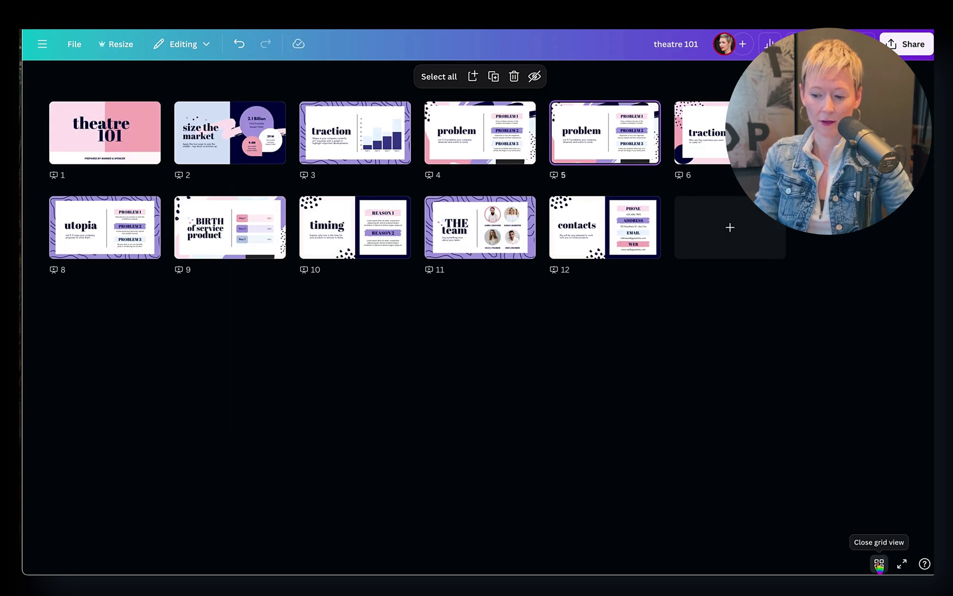
click(879, 563)
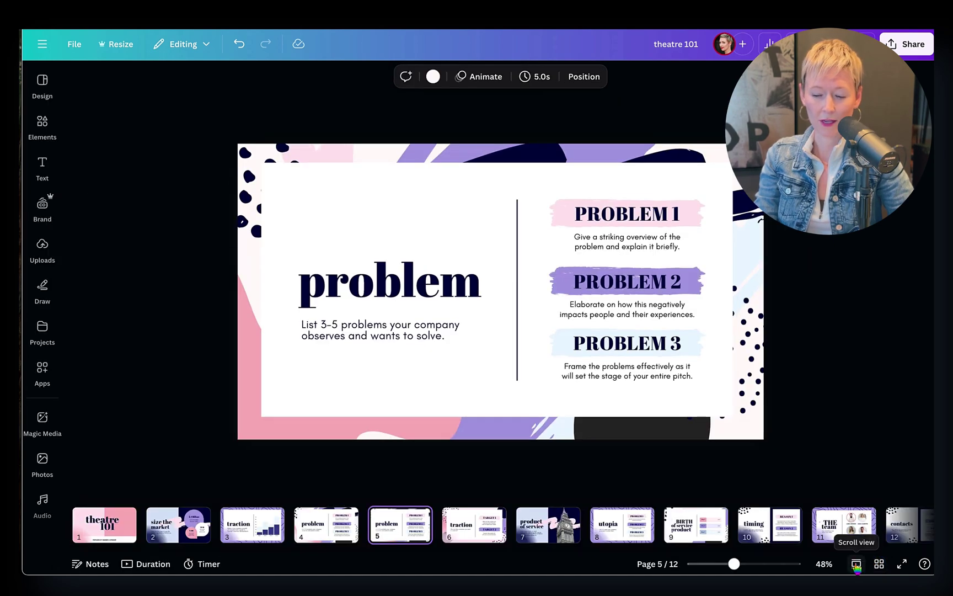
click(856, 564)
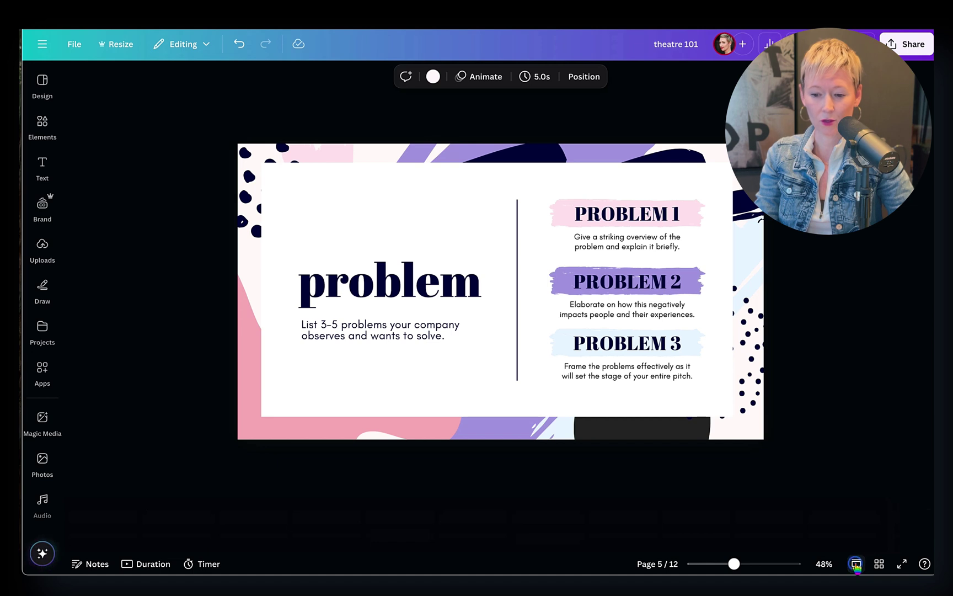
Step: Look through the slides from the cover to page 5, and view the cover page's empty speaker notes before closing them
scroll(566, 423, up, 15)
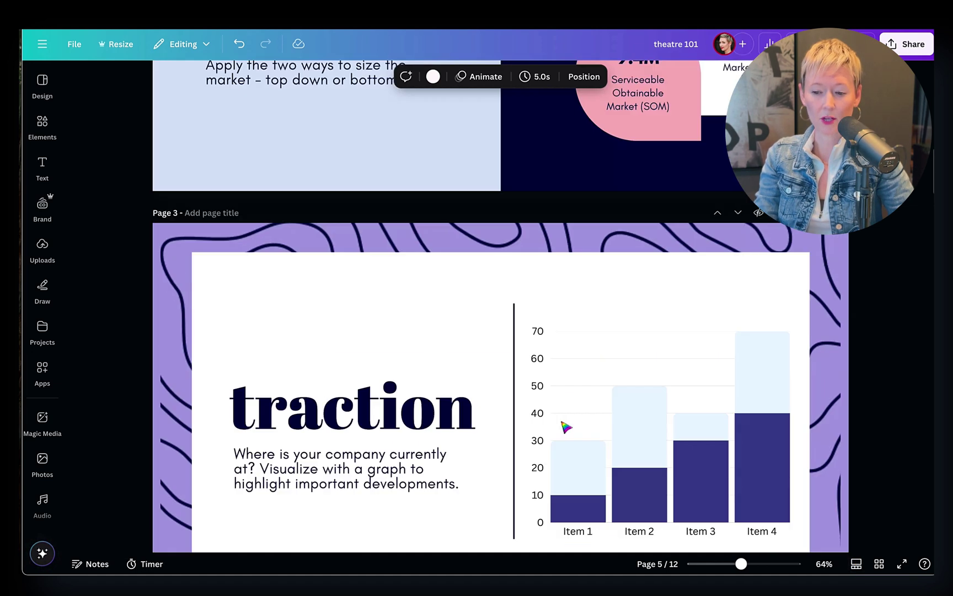
scroll(566, 426, up, 3)
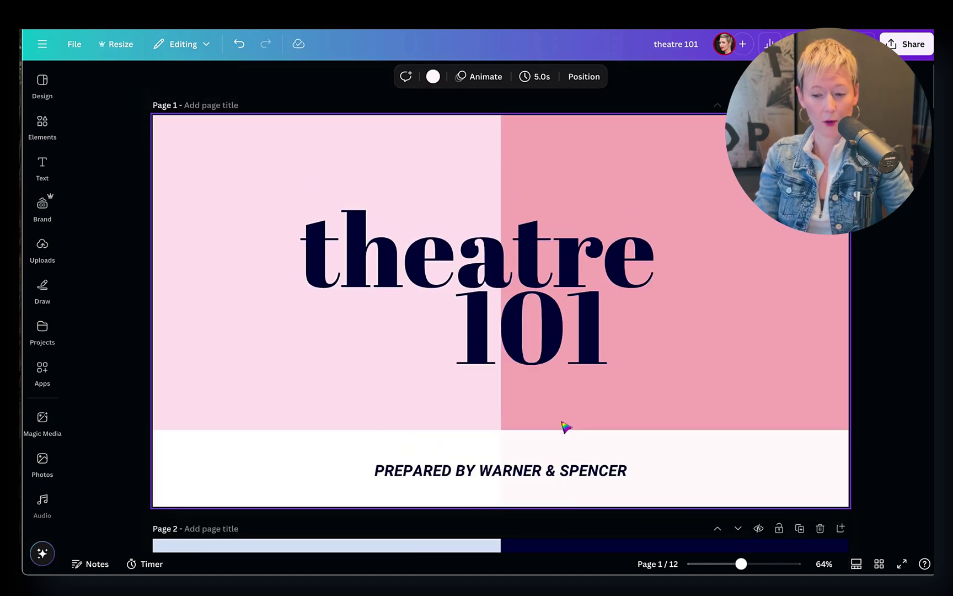
scroll(565, 426, down, 20)
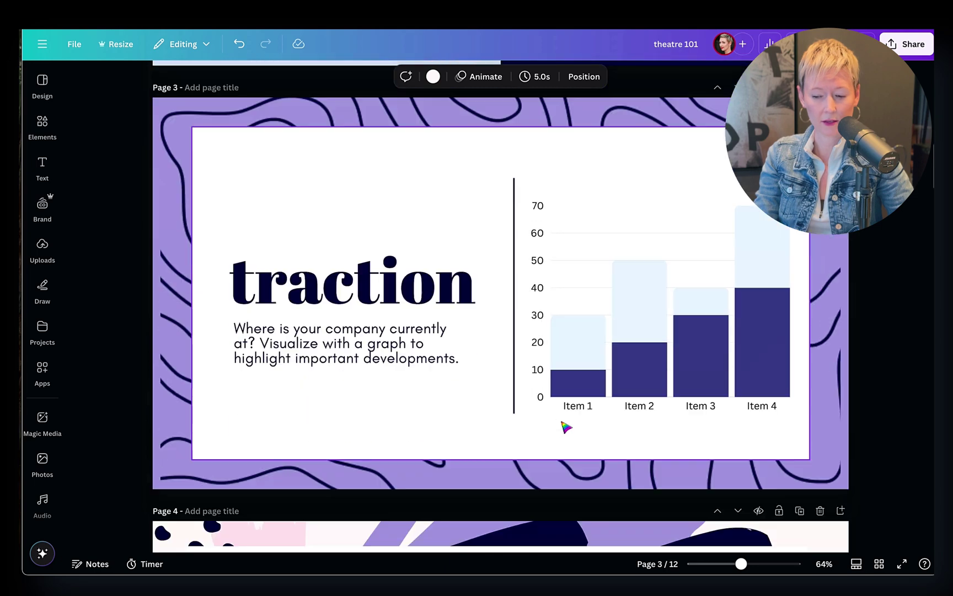
scroll(565, 426, down, 15)
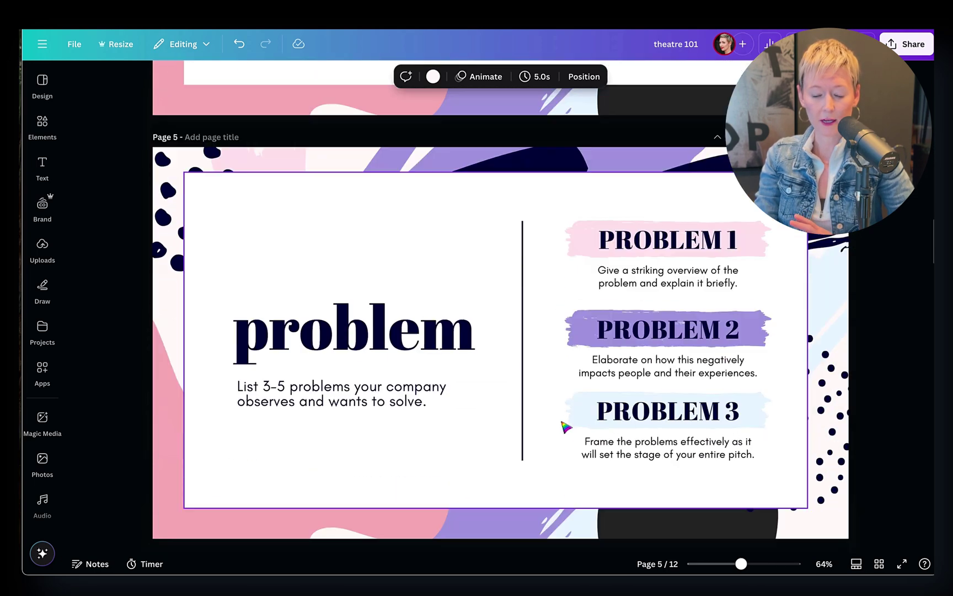
scroll(566, 426, down, 5)
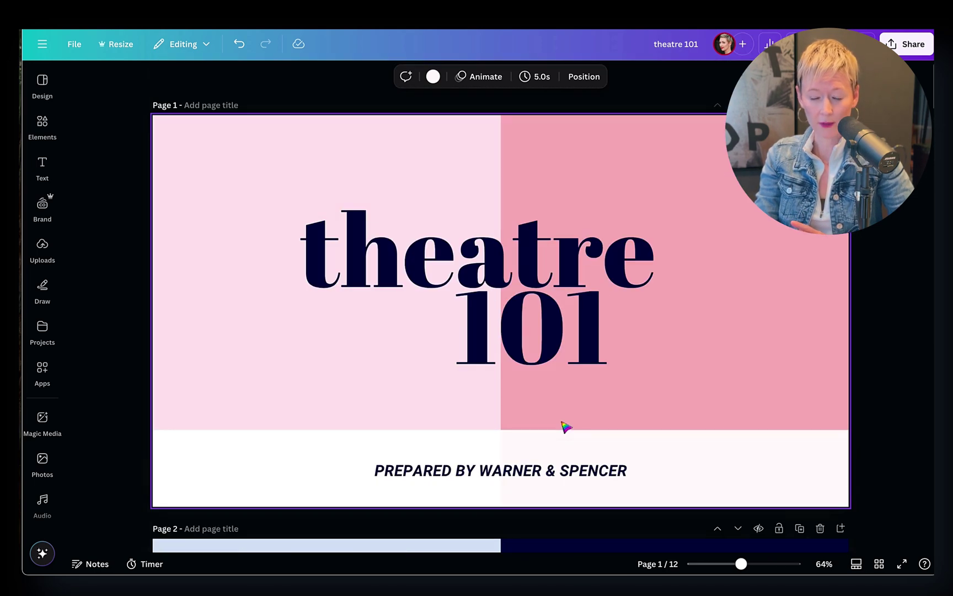
click(86, 567)
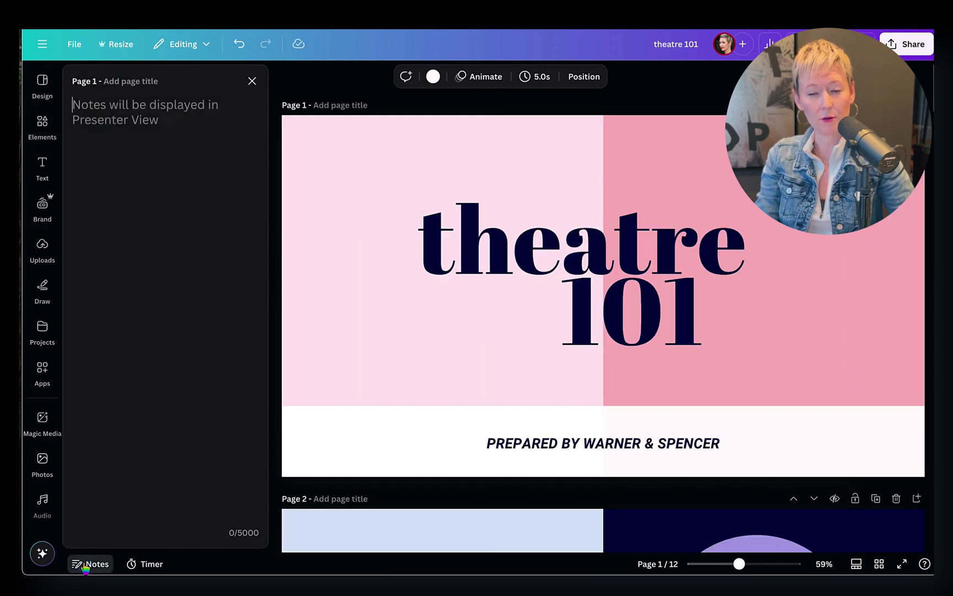
click(252, 81)
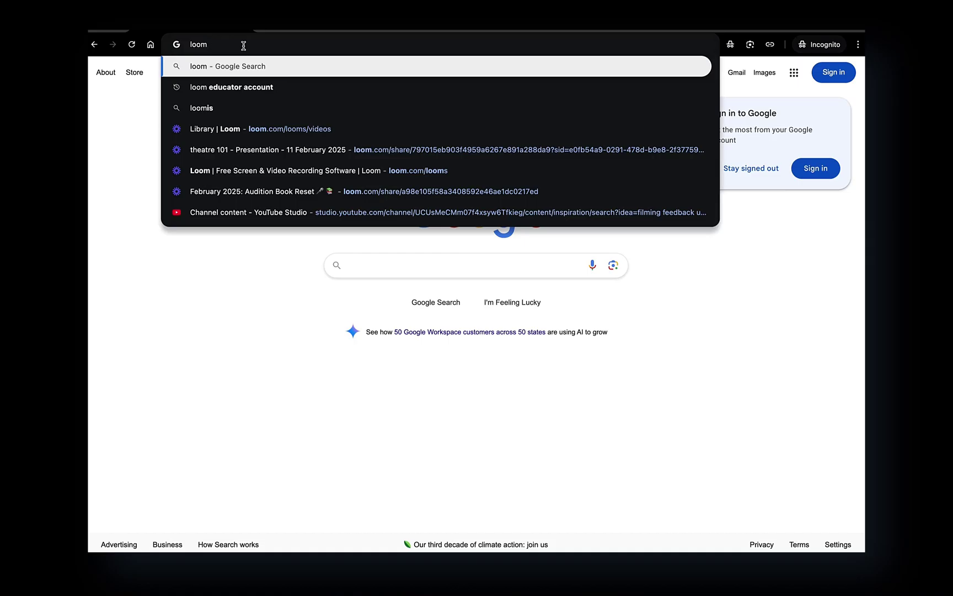
Step: Search the web for "loom educator account" and read through Loom's Education page
text(educat)
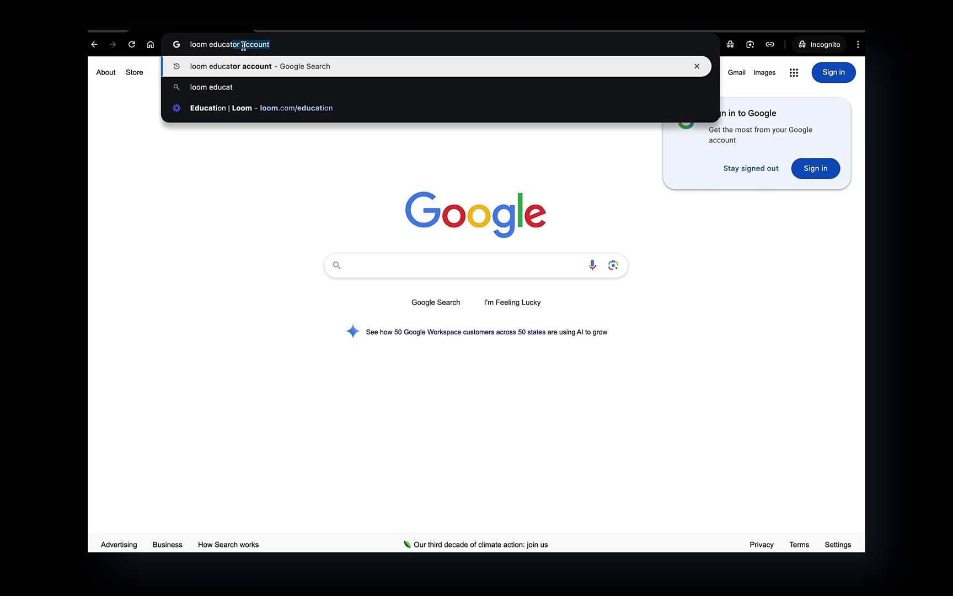
click(303, 67)
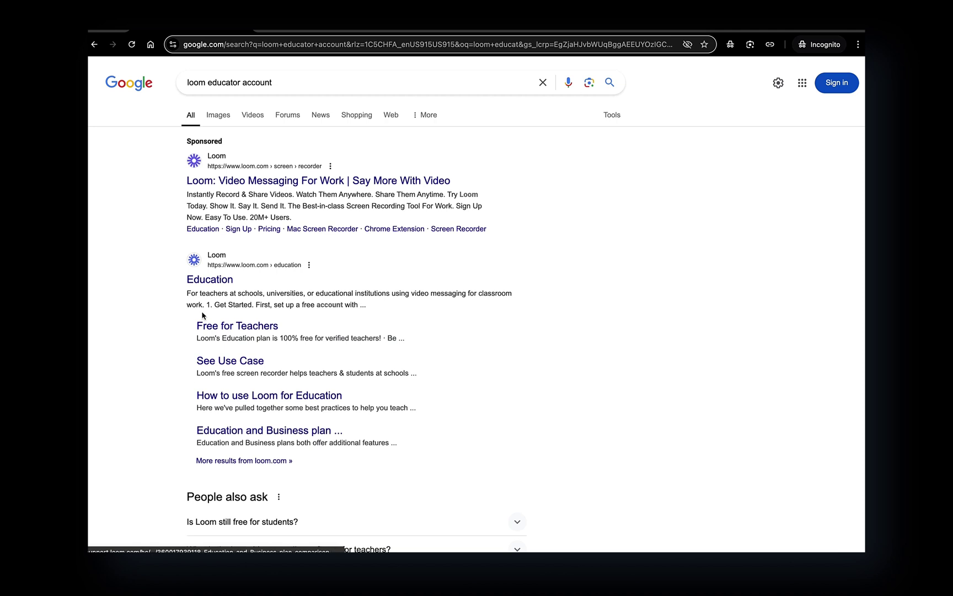
click(207, 280)
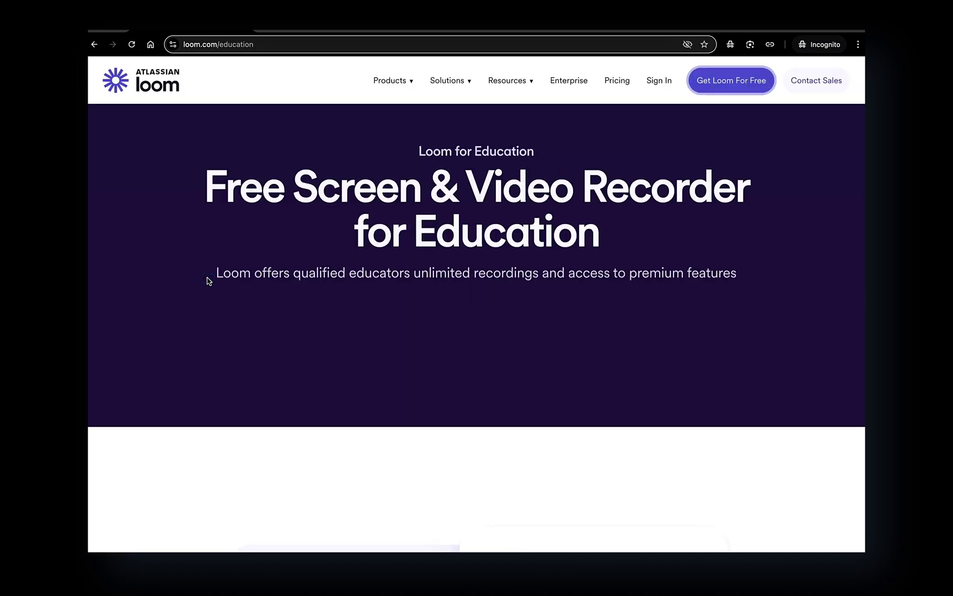
scroll(208, 281, down, 8)
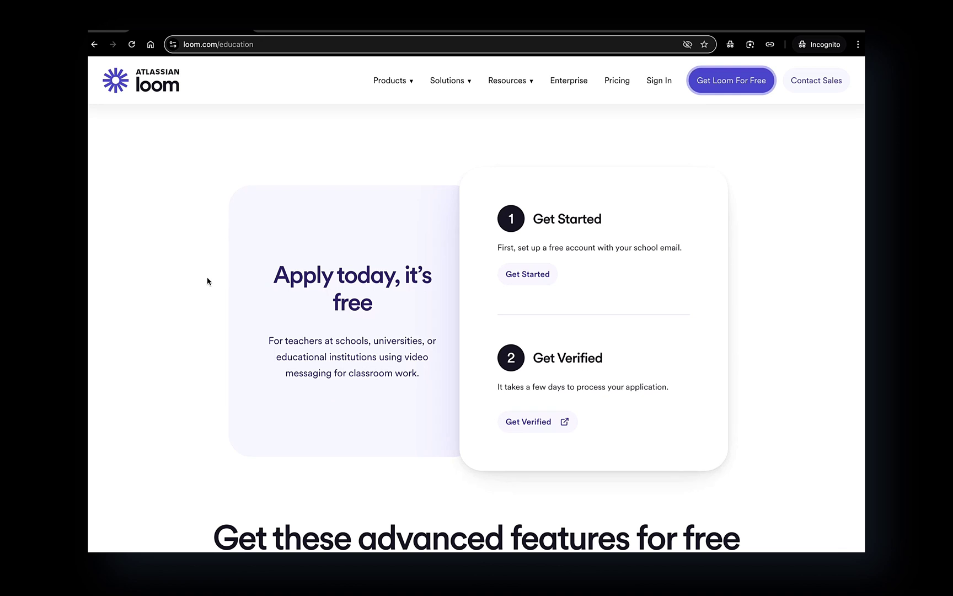
scroll(208, 281, down, 6)
scroll(207, 281, down, 8)
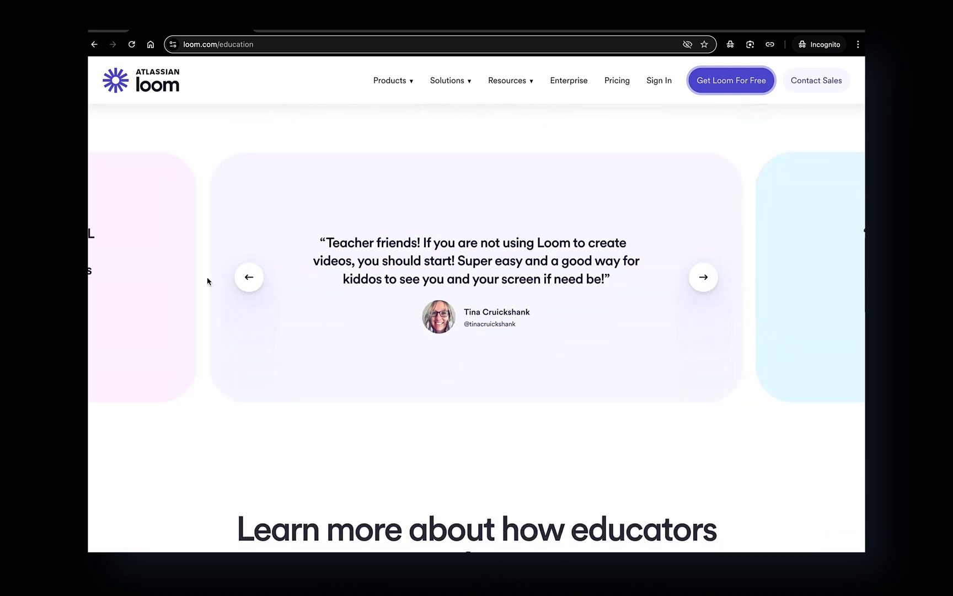
scroll(208, 282, down, 7)
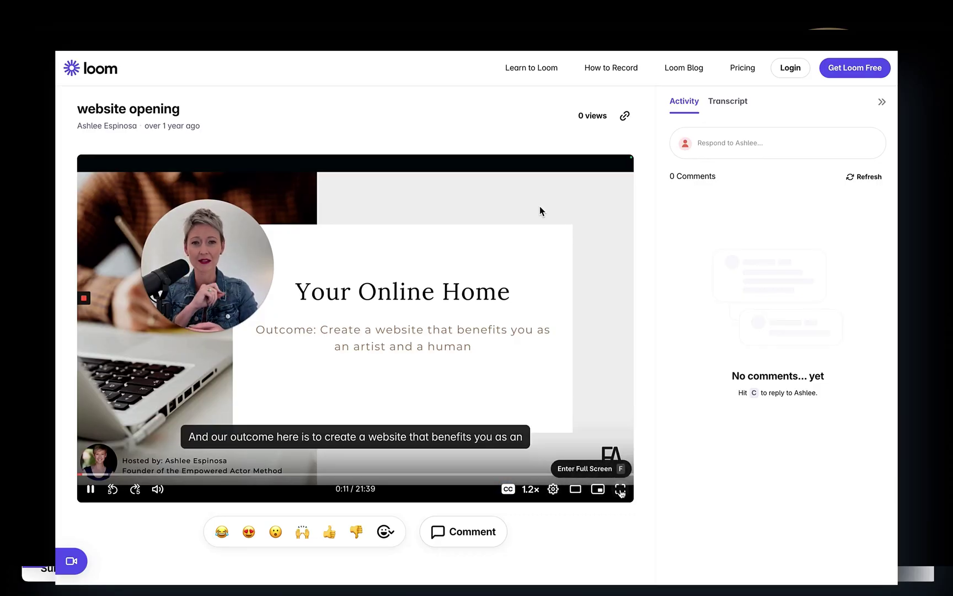
Step: Skim the "website opening" Loom video at several points, and pause it at 2:28 on the slide about the benefits of an online home
click(117, 474)
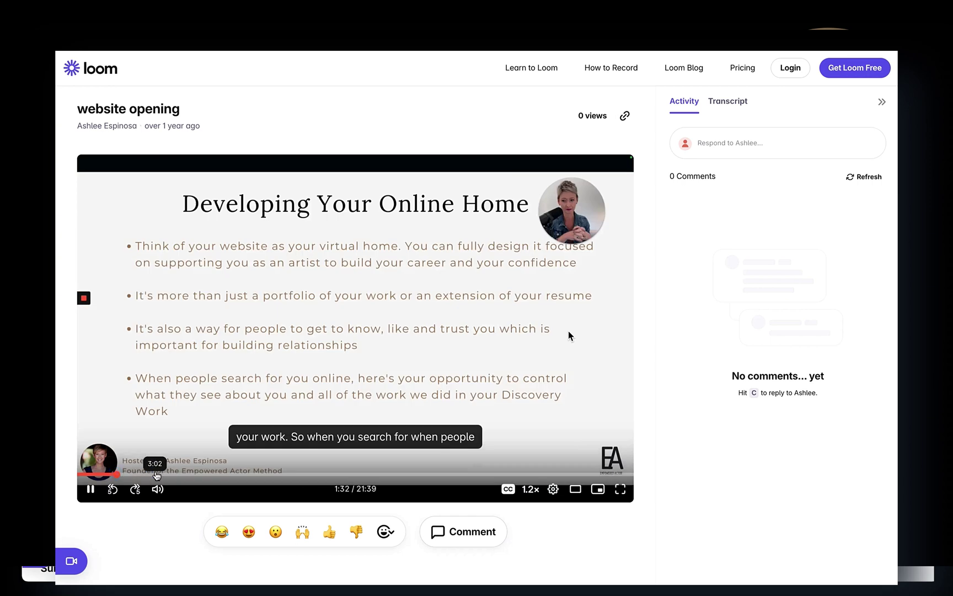
click(333, 473)
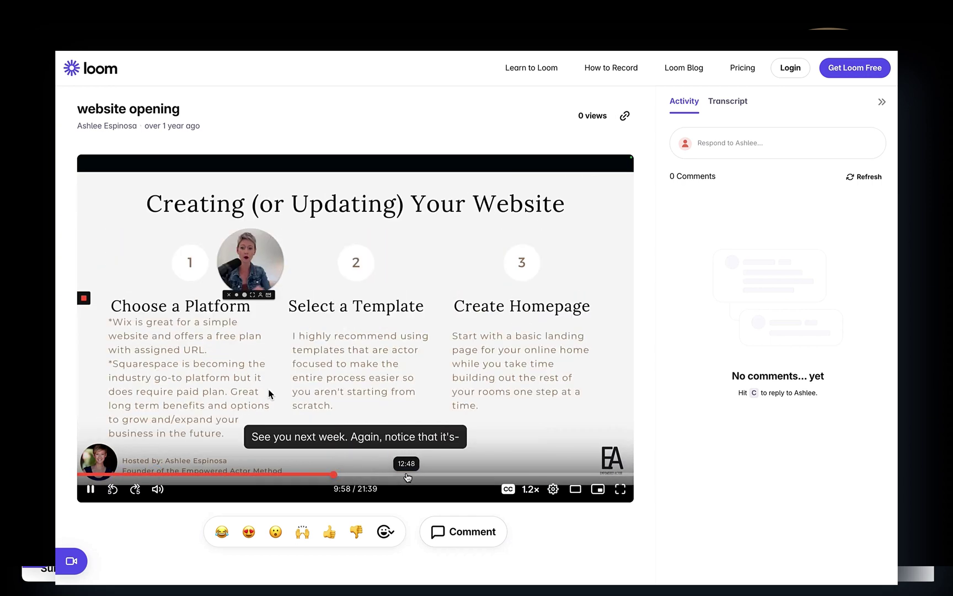
click(467, 474)
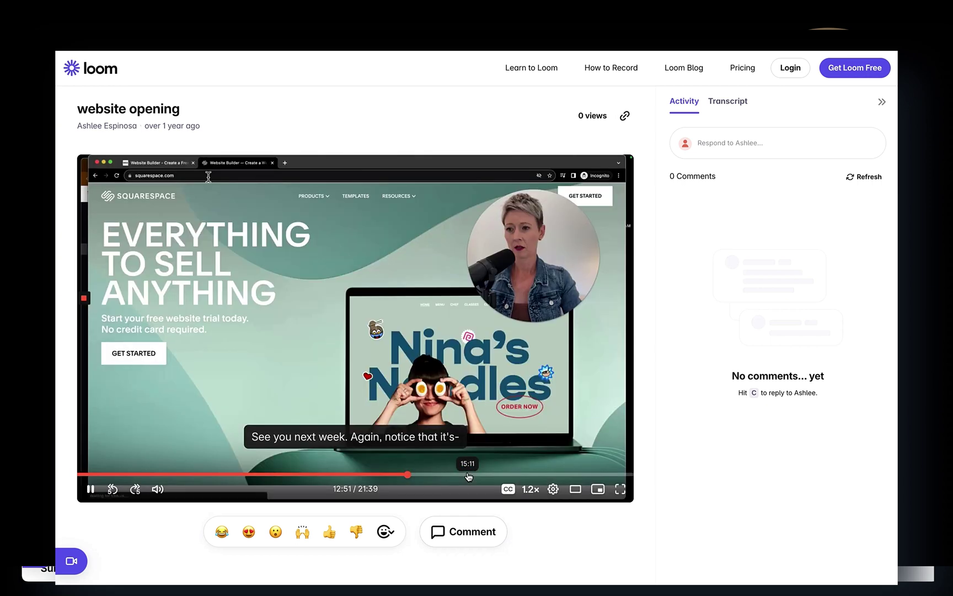
click(526, 476)
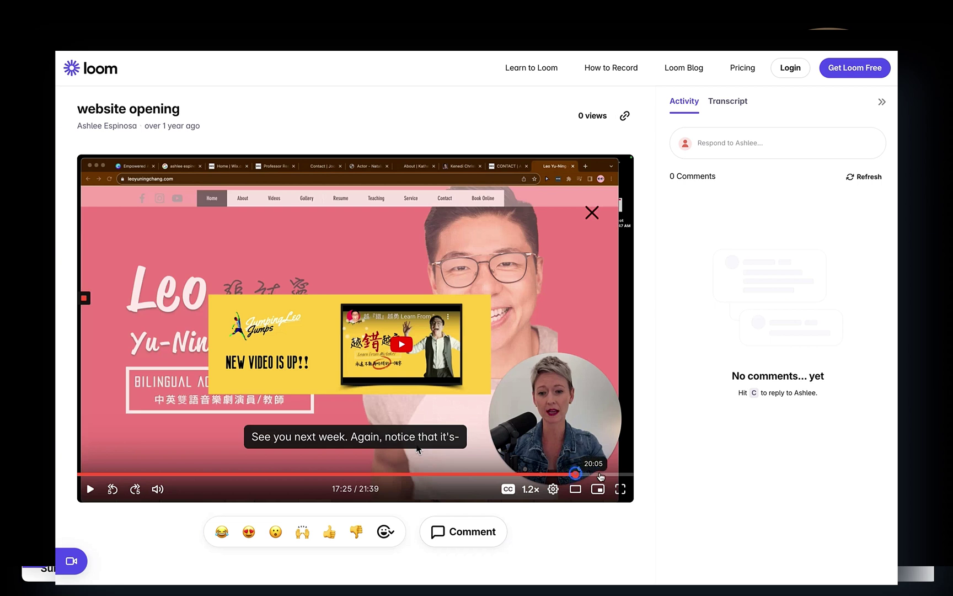
click(605, 475)
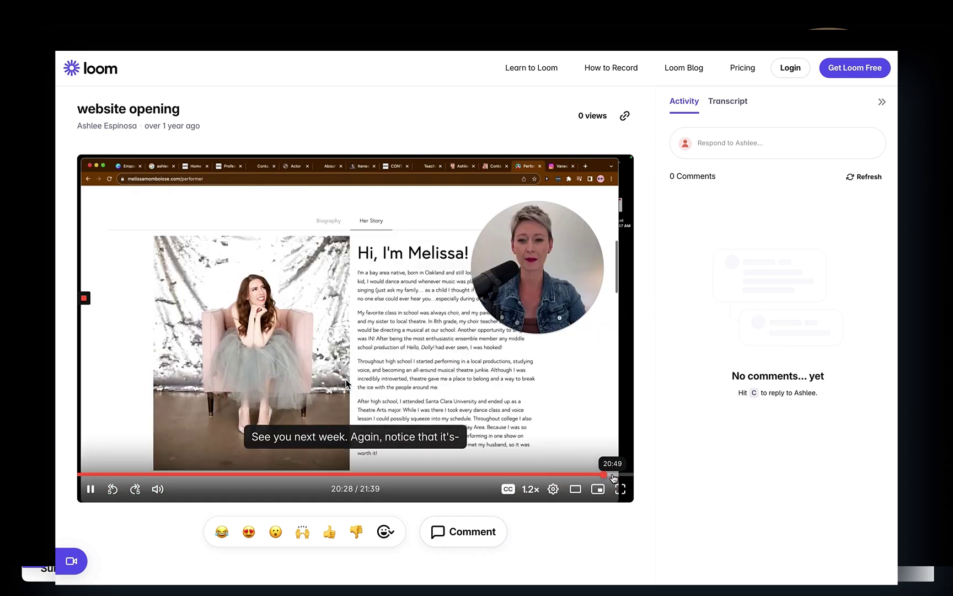
click(90, 489)
click(140, 474)
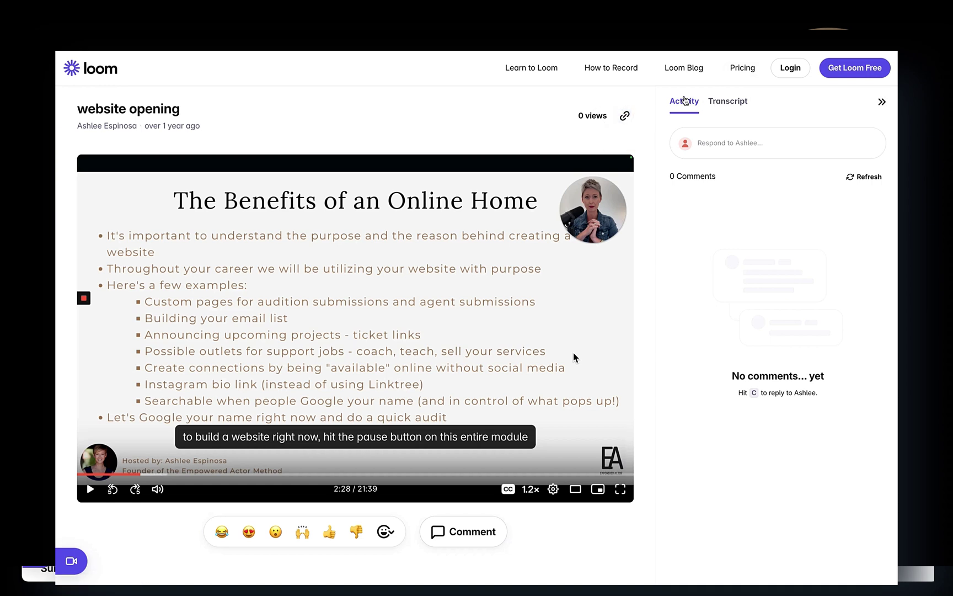
Step: Show the transcript of the "website opening" video and read on past the 4:50 mark
click(723, 102)
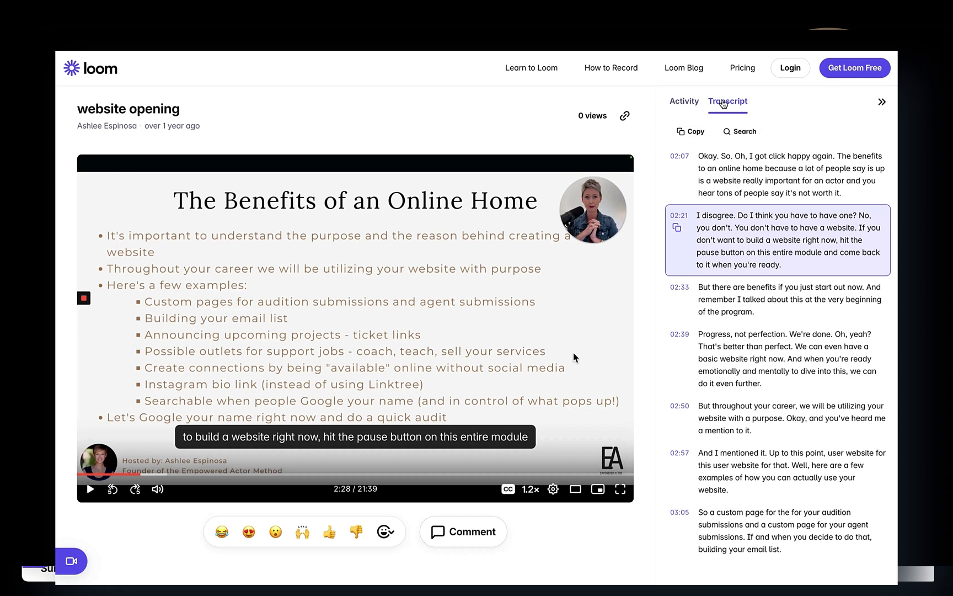
scroll(746, 341, down, 6)
scroll(746, 342, down, 8)
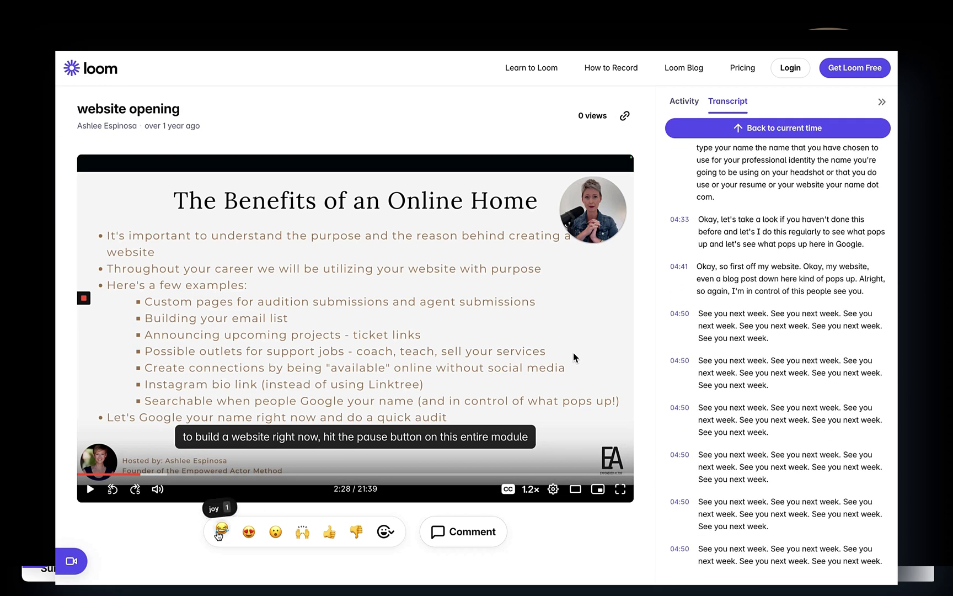
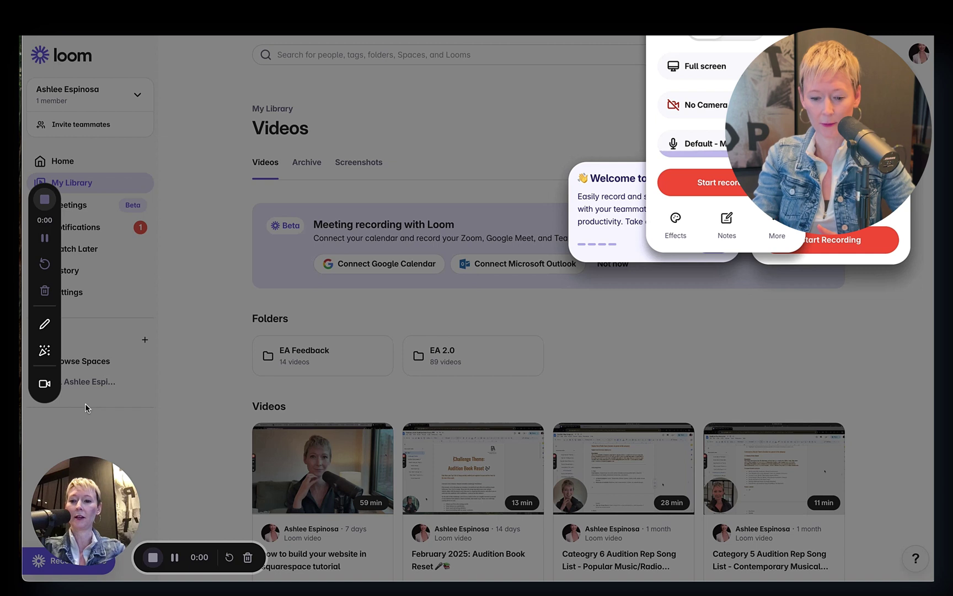
Step: Switch Loom's camera bubble to its larger size and expand the bubble's options
mouse_move(87, 506)
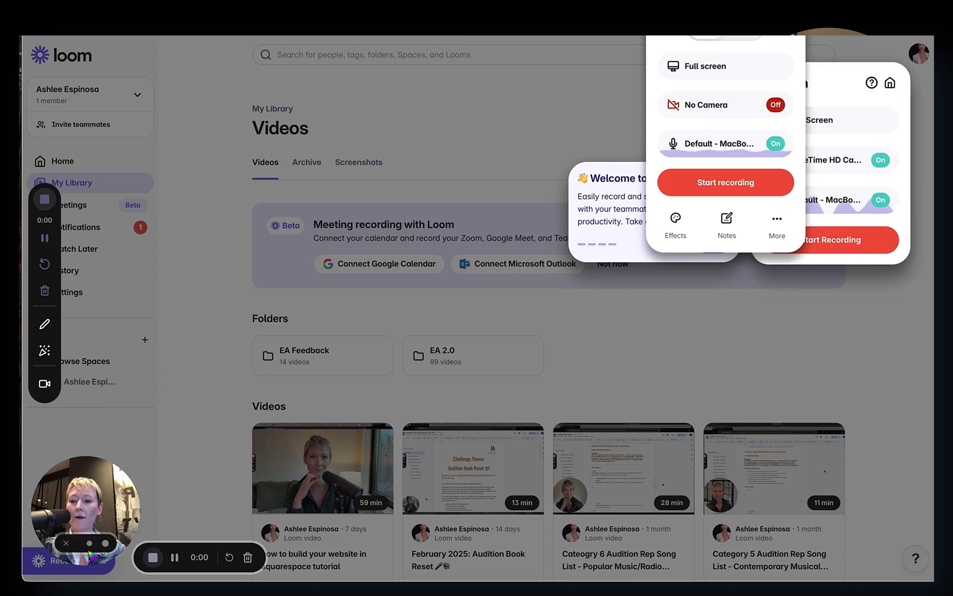
click(104, 543)
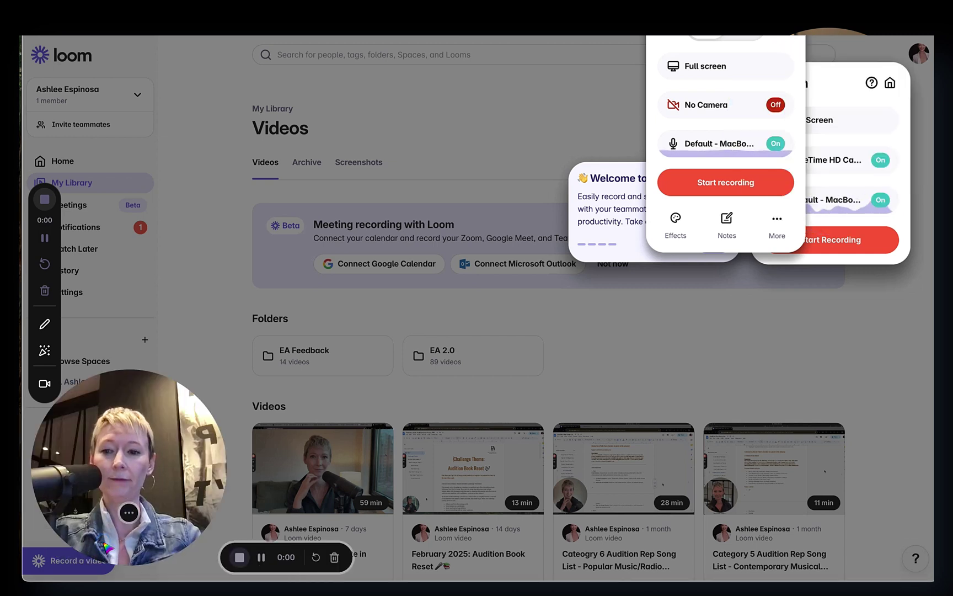
click(132, 511)
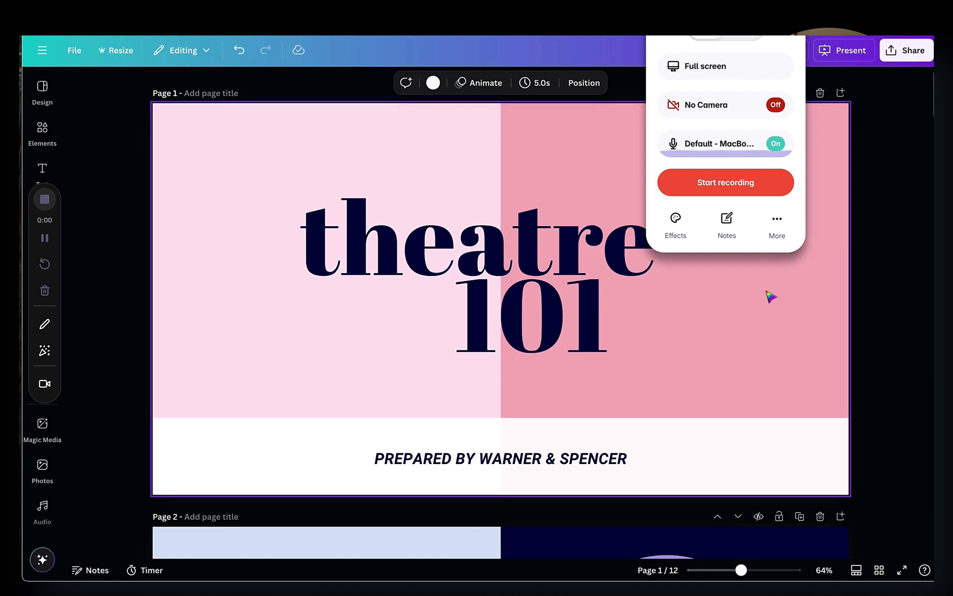
Step: Present the theatre 101 deck full screen in Canva and select the FaceTime HD Camera for the Loom recording
click(846, 55)
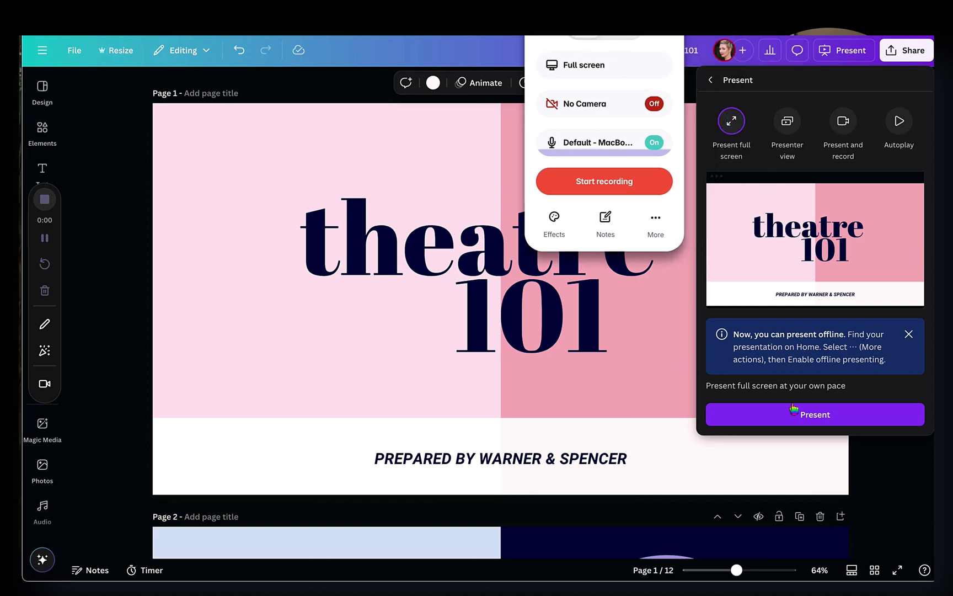
click(819, 415)
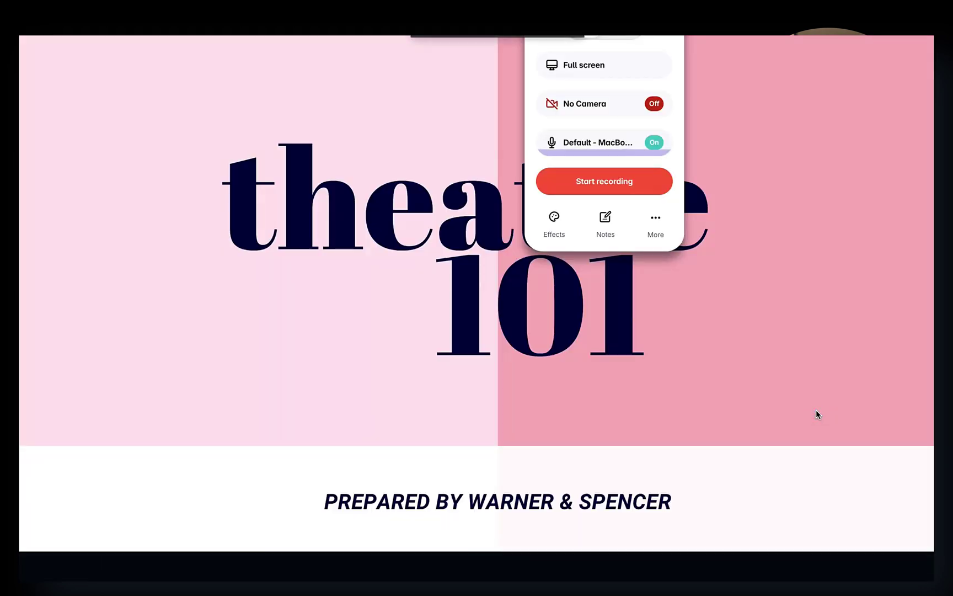
click(603, 110)
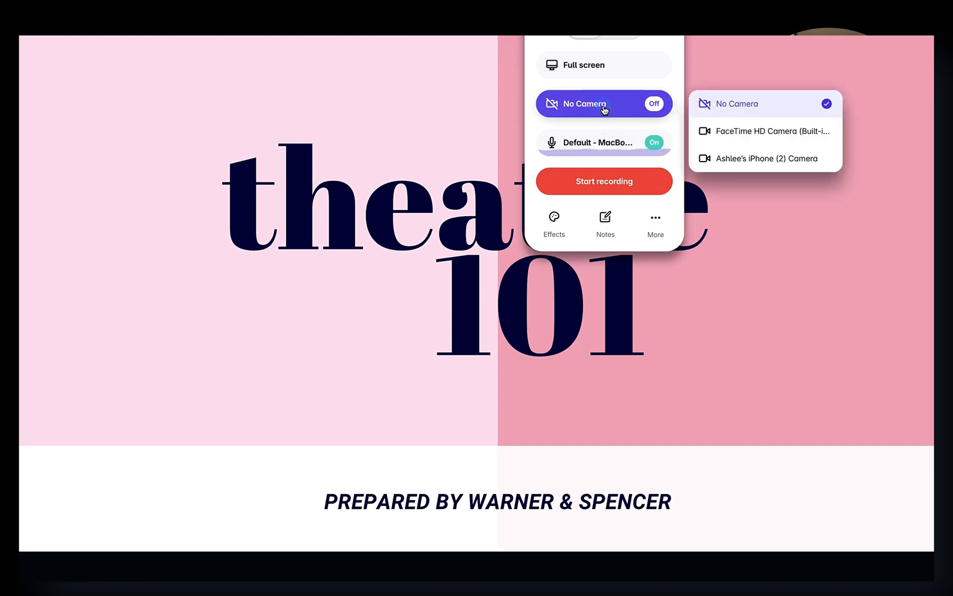
click(746, 132)
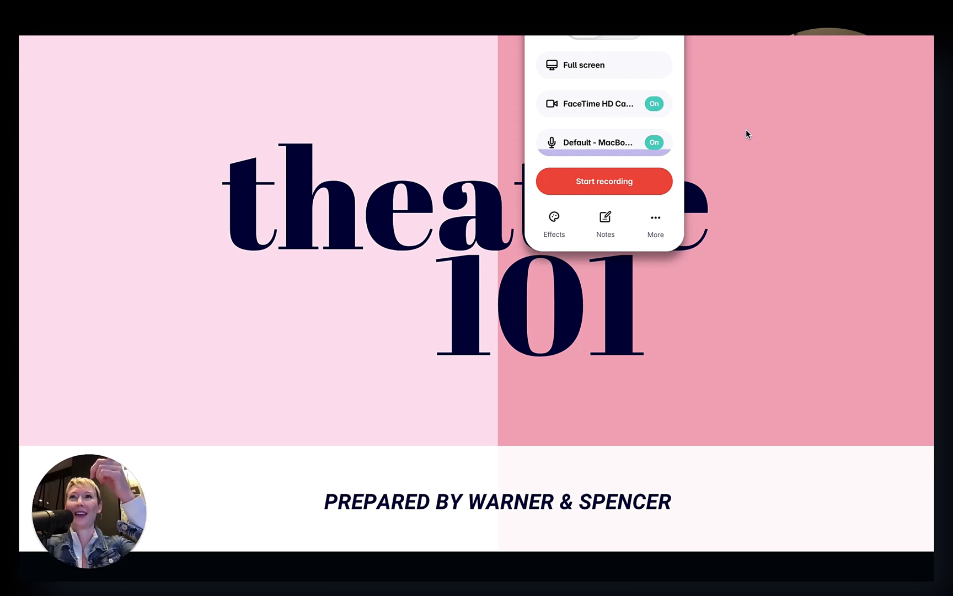
Step: Move the camera bubble slightly up over the cover slide and try its small and large sizes, leaving it large
click(478, 251)
click(123, 500)
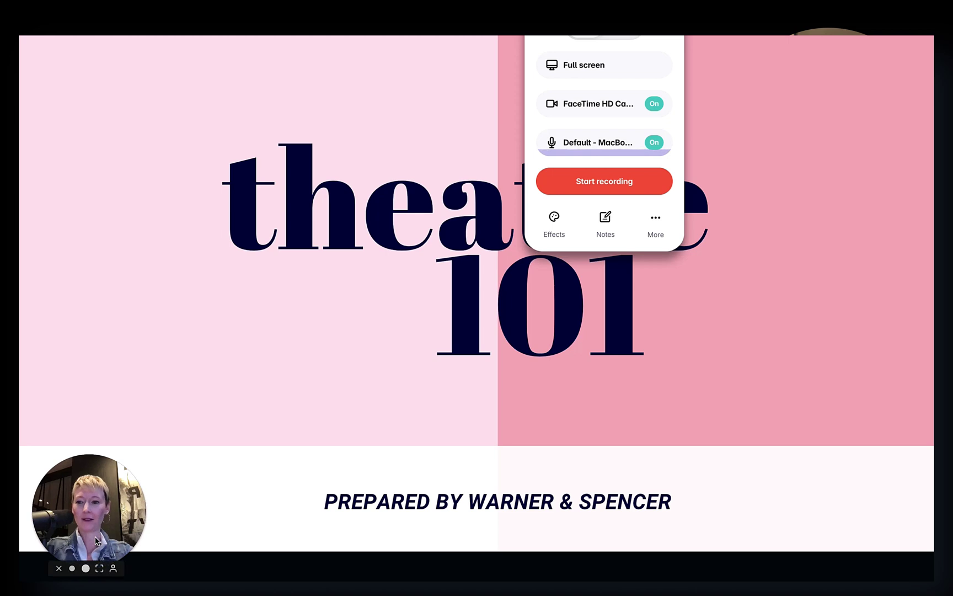
drag(90, 560, 89, 540)
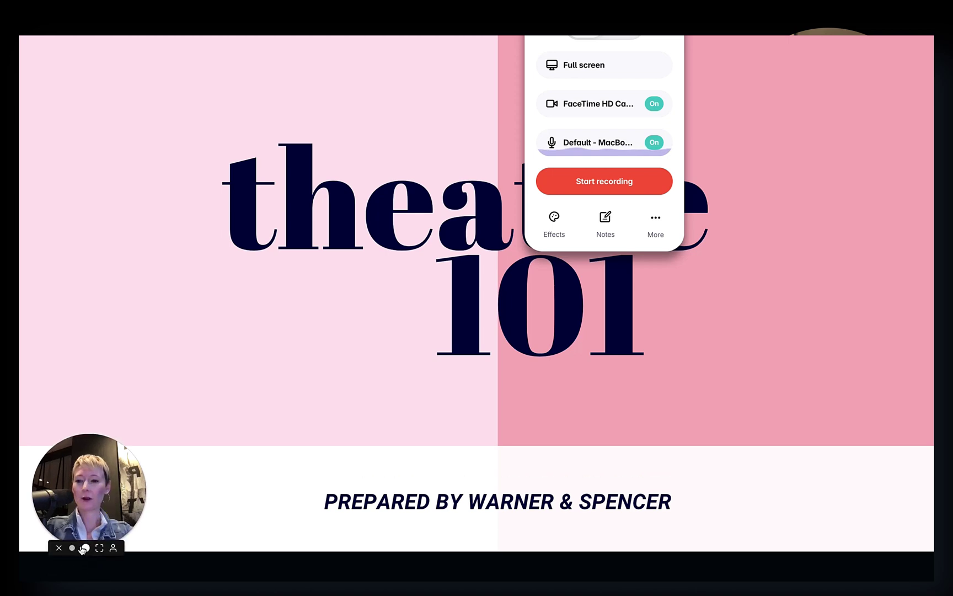
click(84, 548)
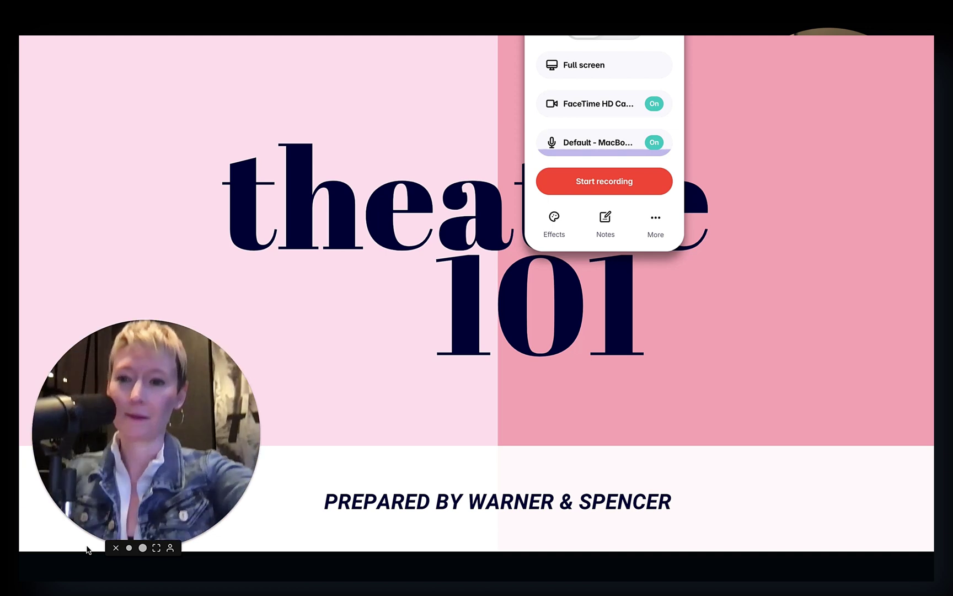
click(130, 548)
click(86, 547)
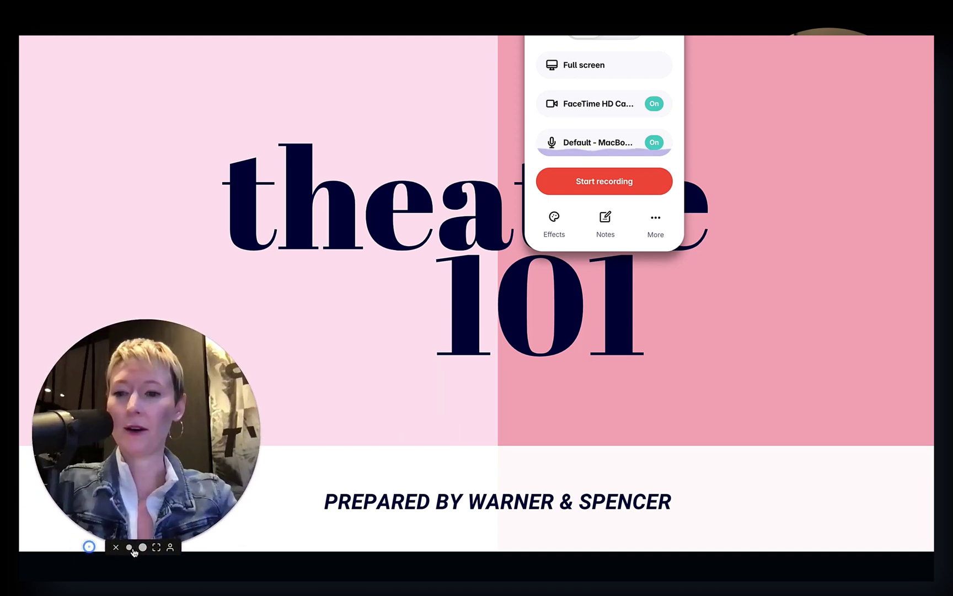